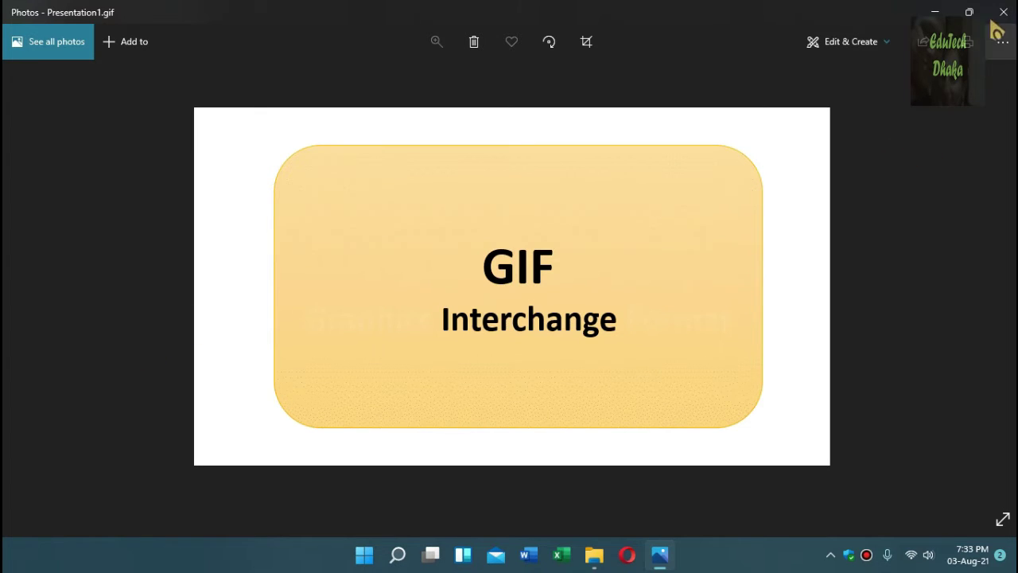
Launch PowerPoint, close the Photos viewer, and create a new blank presentation.
left_click(367, 554)
left_click(691, 158)
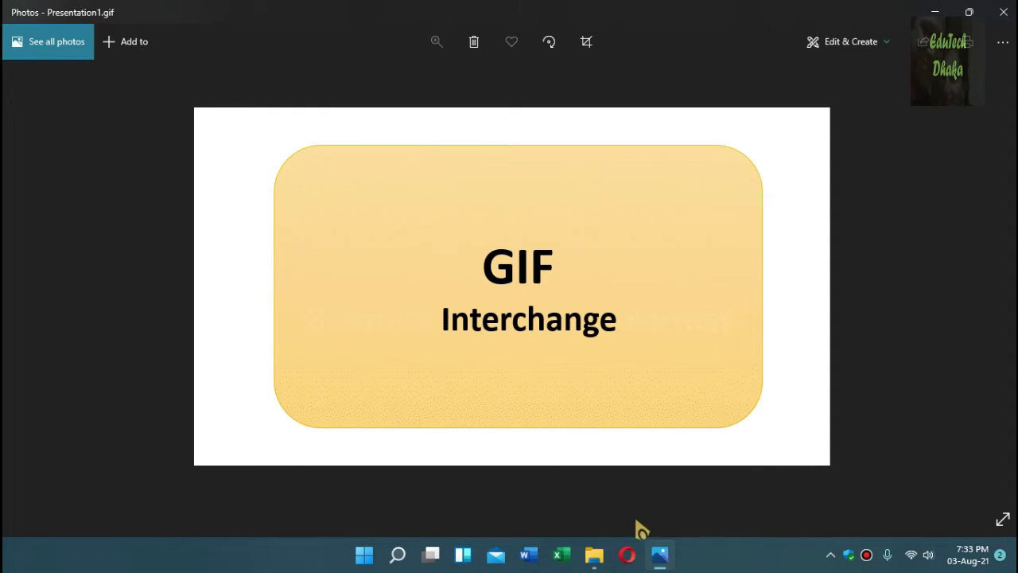
left_click(364, 555)
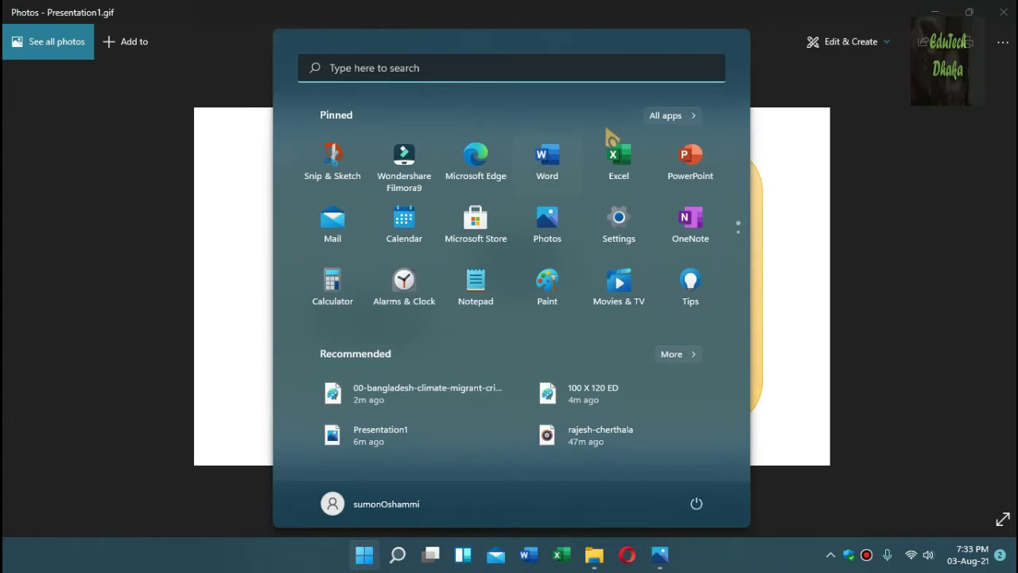
left_click(681, 175)
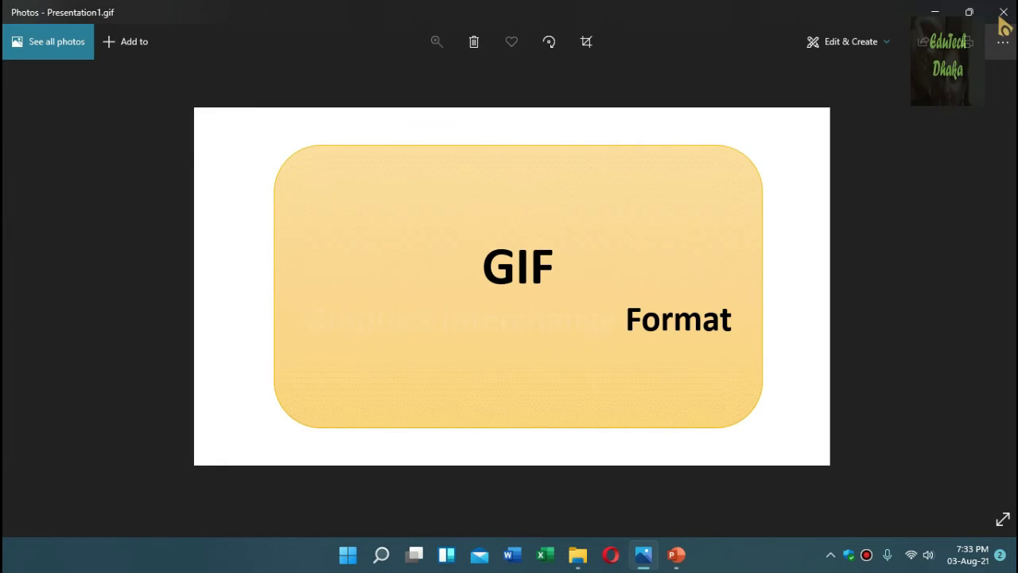
left_click(1004, 12)
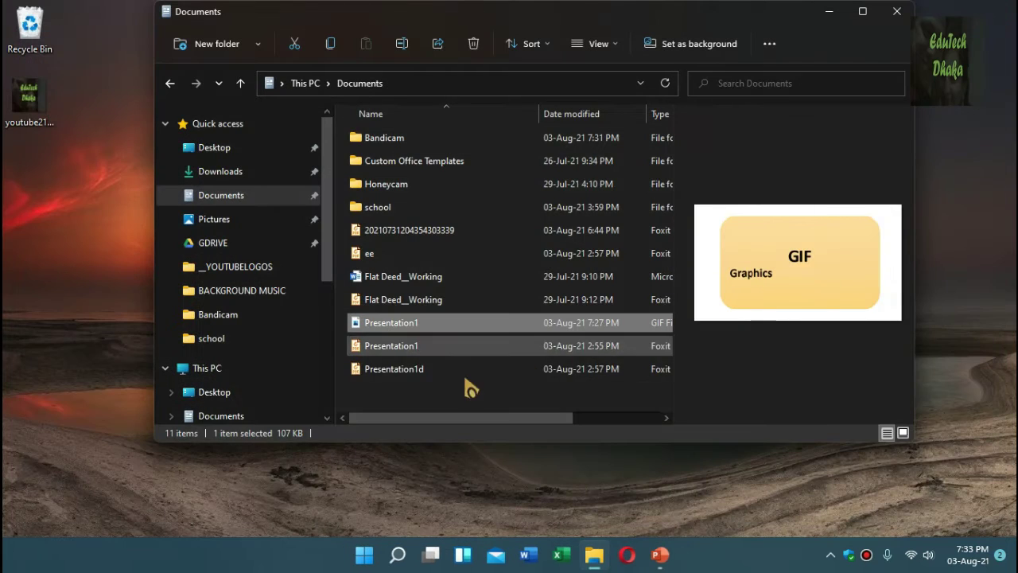
left_click(659, 555)
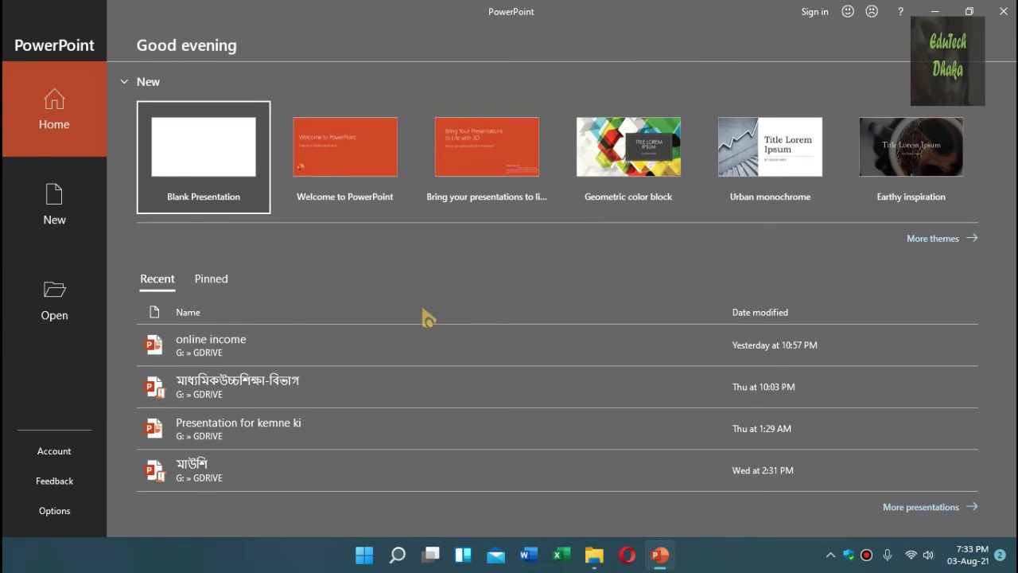
left_click(195, 155)
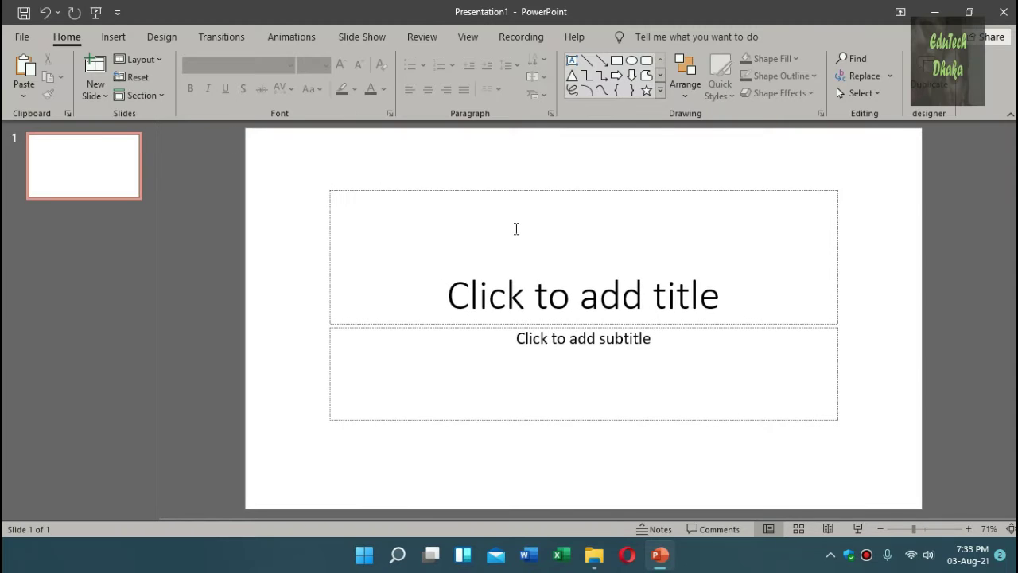
Delete the title and subtitle placeholders from the first slide.
left_click(492, 245)
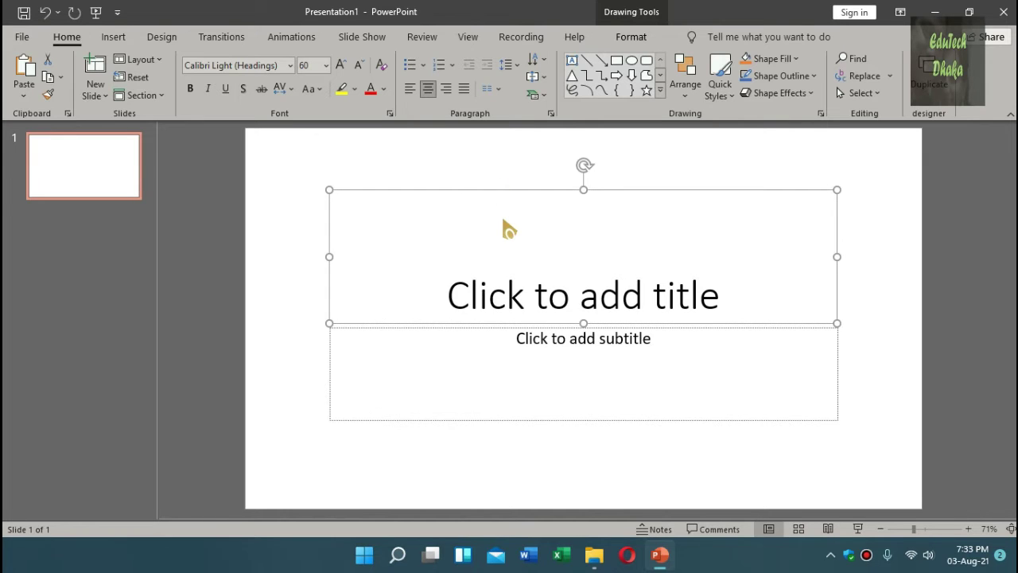
key("ctrl+a")
key("Delete")
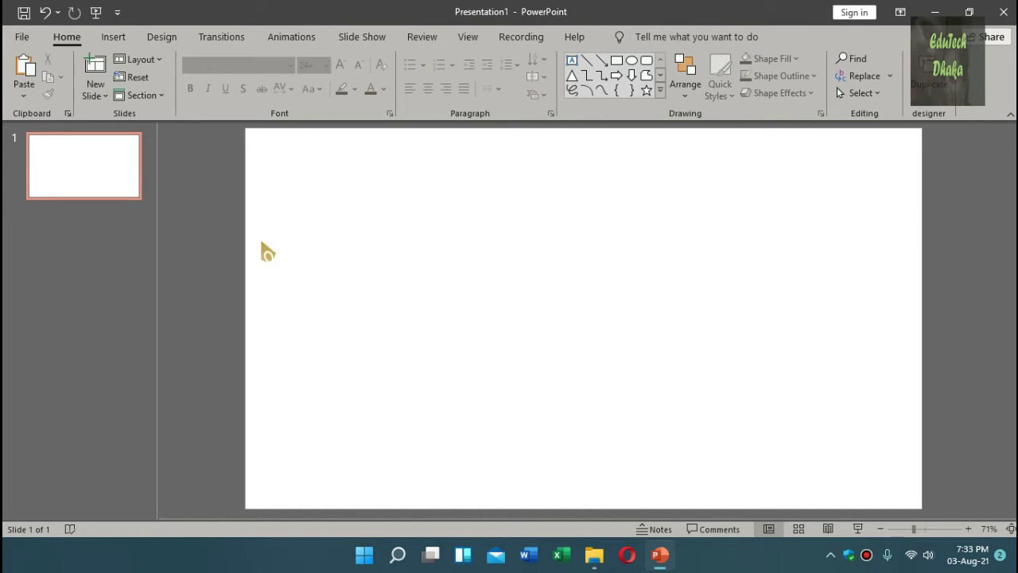
left_click(116, 40)
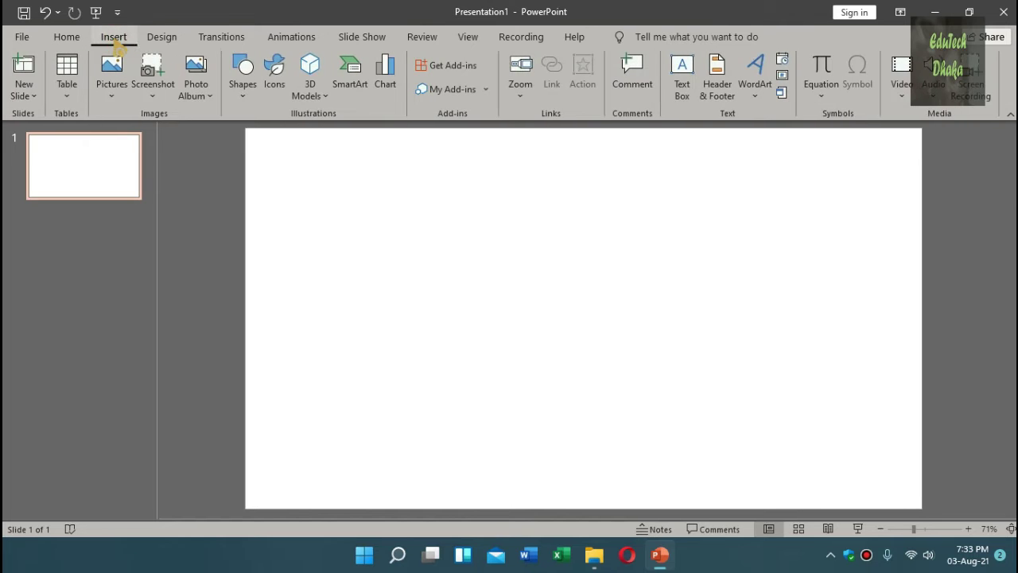
Draw a text box near the top centre of the slide and type 'Edutech Dhaka'.
left_click(67, 37)
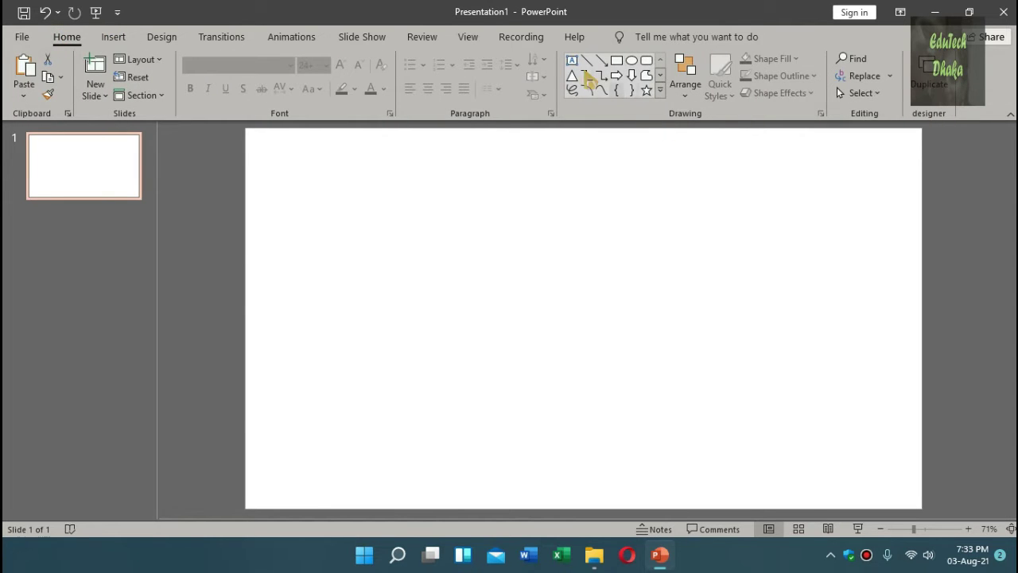
left_click(572, 61)
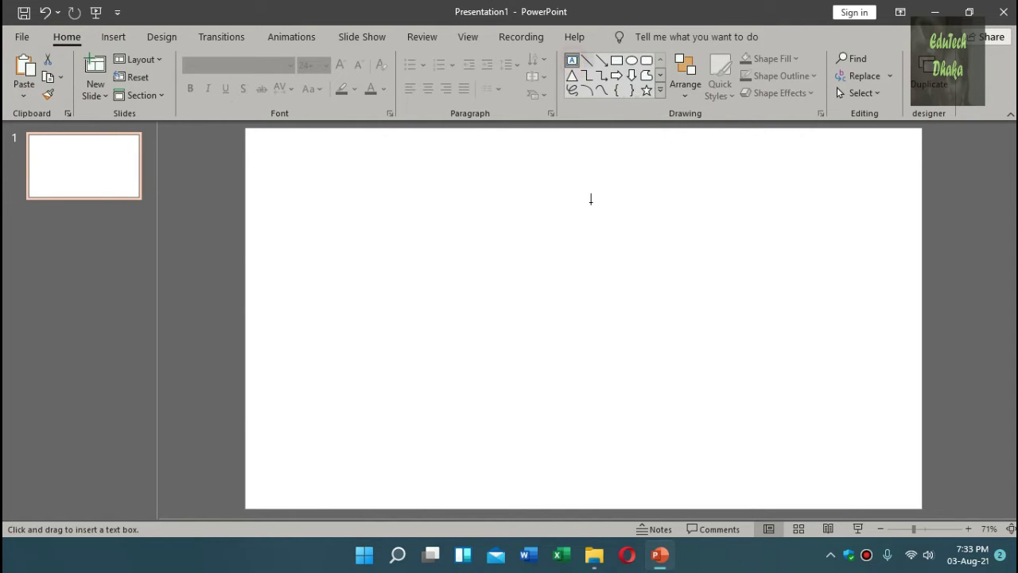
left_click_drag(441, 202, 750, 384)
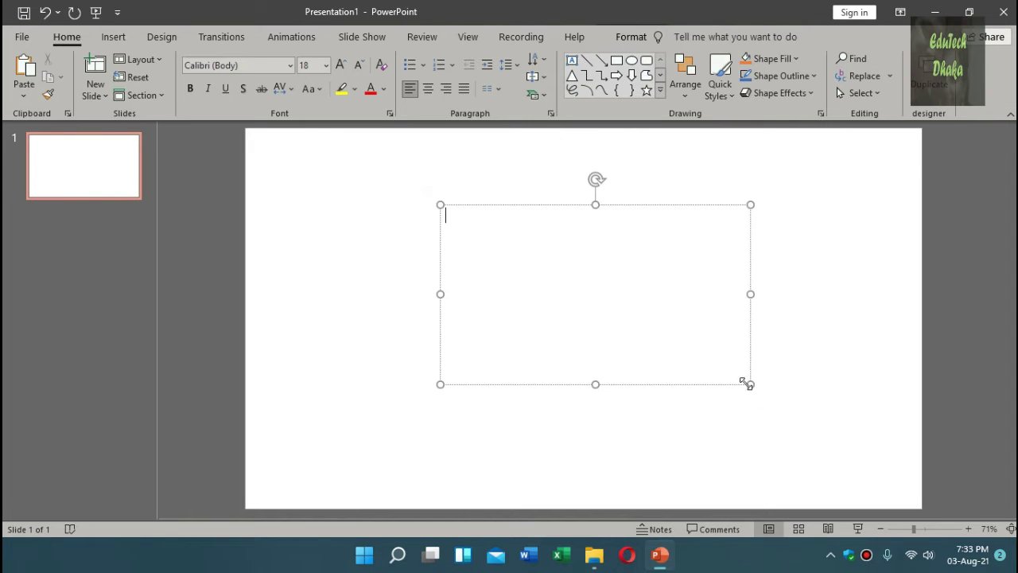
type("ech Dhaka")
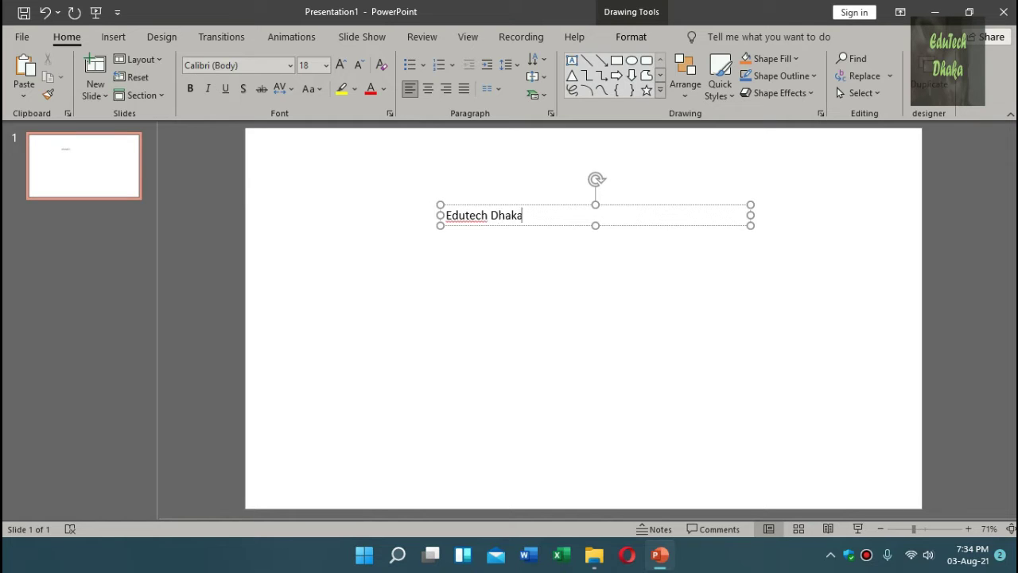
left_click(561, 207)
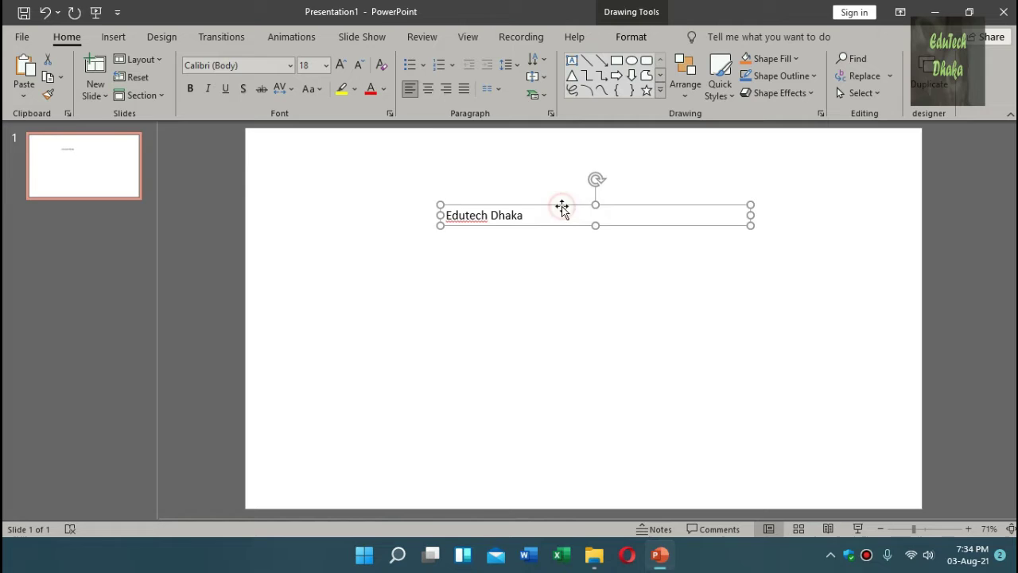
Centre the Edutech Dhaka text, resize it to 96 pt, and nudge the box slightly down-left.
left_click(428, 88)
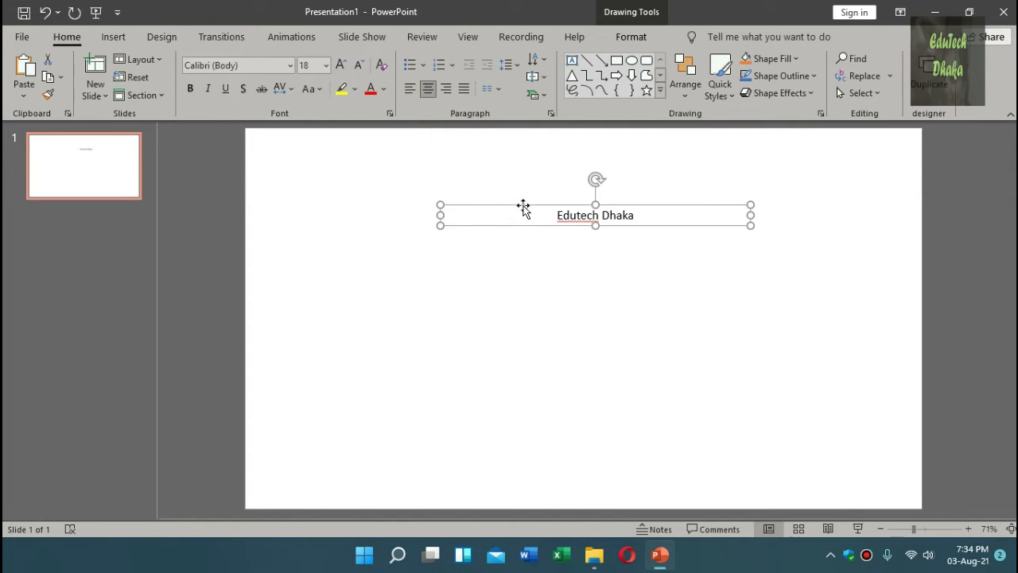
left_click(341, 66)
left_click(341, 65)
left_click(340, 65)
left_click(341, 65)
left_click(340, 65)
left_click(342, 67)
left_click(342, 67)
left_click(342, 66)
left_click(342, 67)
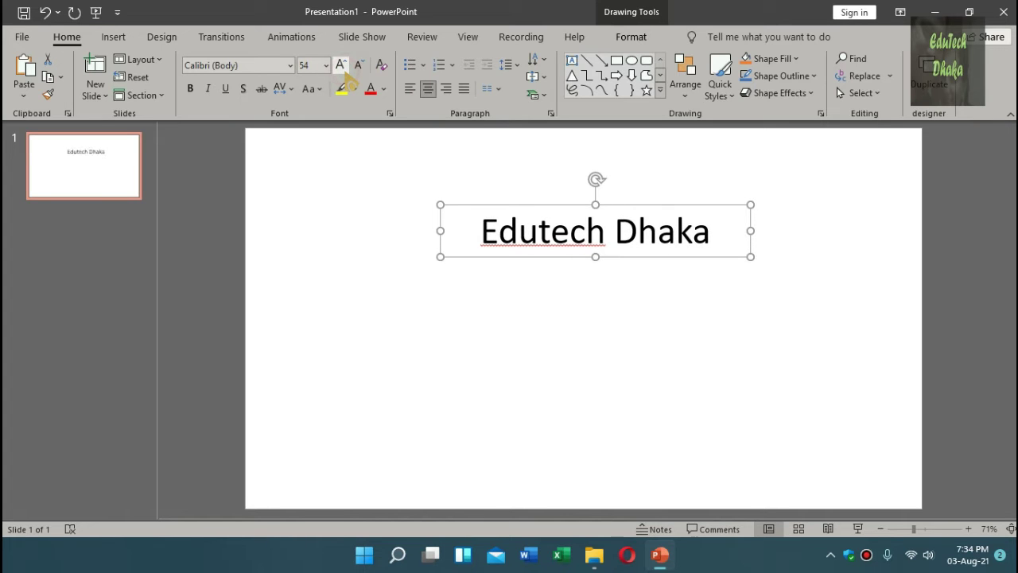
left_click(342, 67)
left_click(342, 67)
left_click(343, 67)
left_click(342, 67)
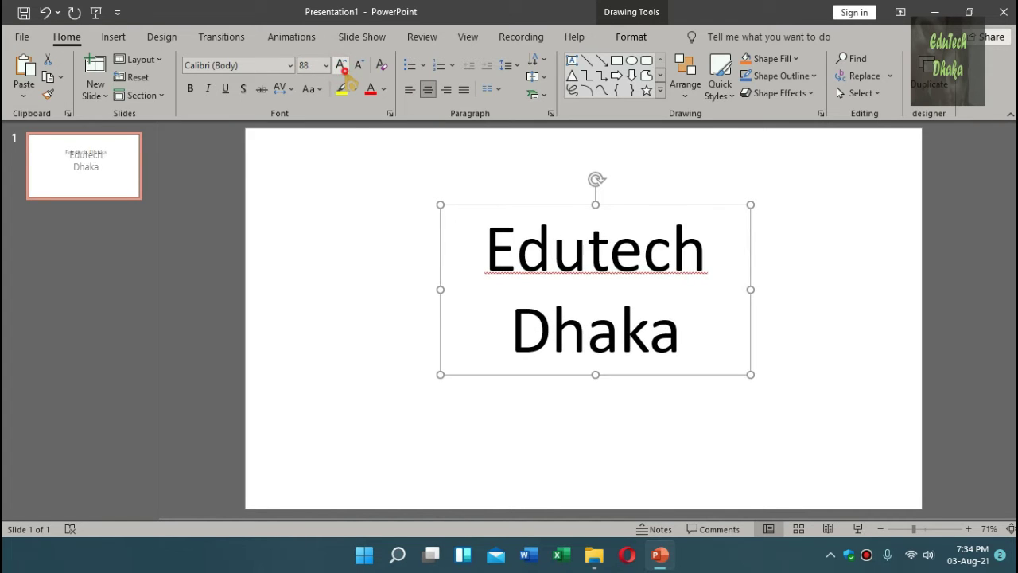
left_click(342, 67)
left_click(342, 67)
left_click(342, 67)
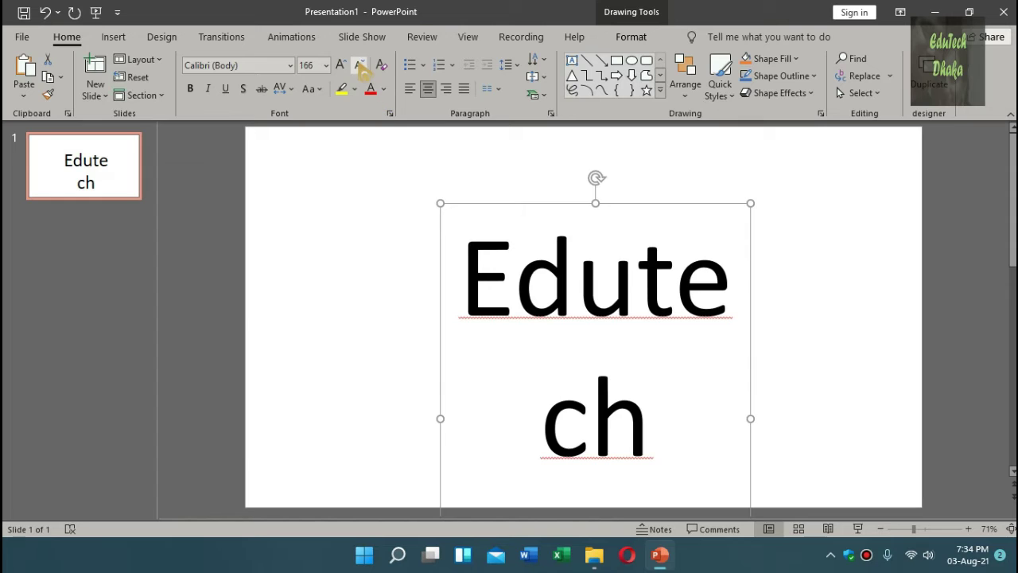
left_click(360, 67)
left_click(360, 67)
left_click(360, 67)
left_click(360, 67)
left_click(361, 67)
left_click(361, 67)
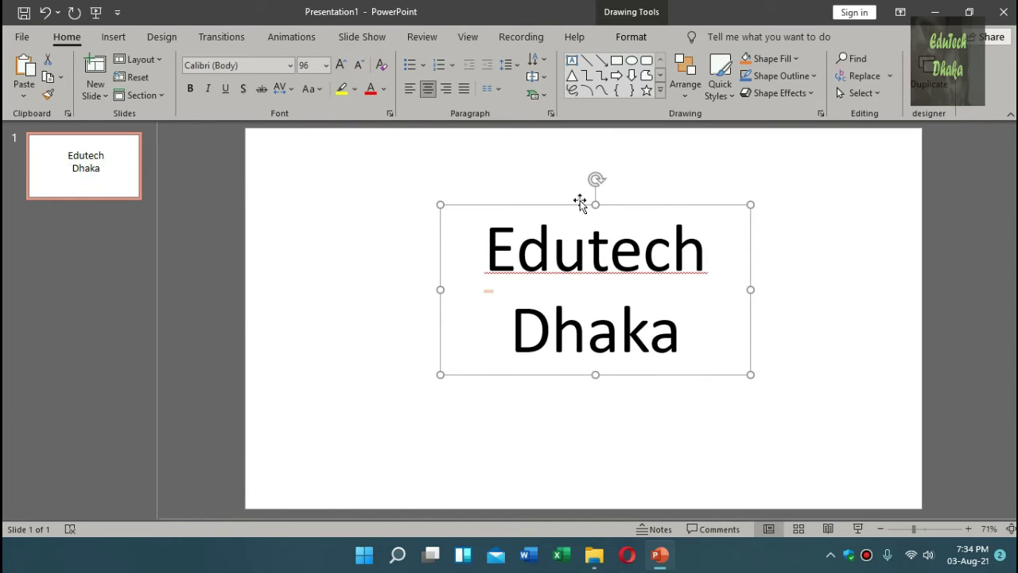
left_click_drag(575, 204, 563, 215)
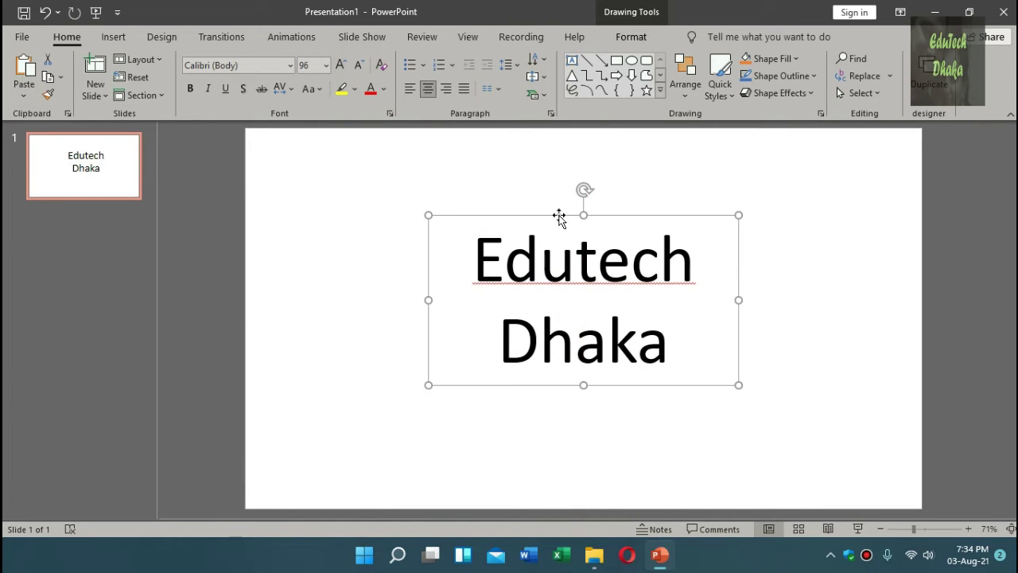
left_click(291, 67)
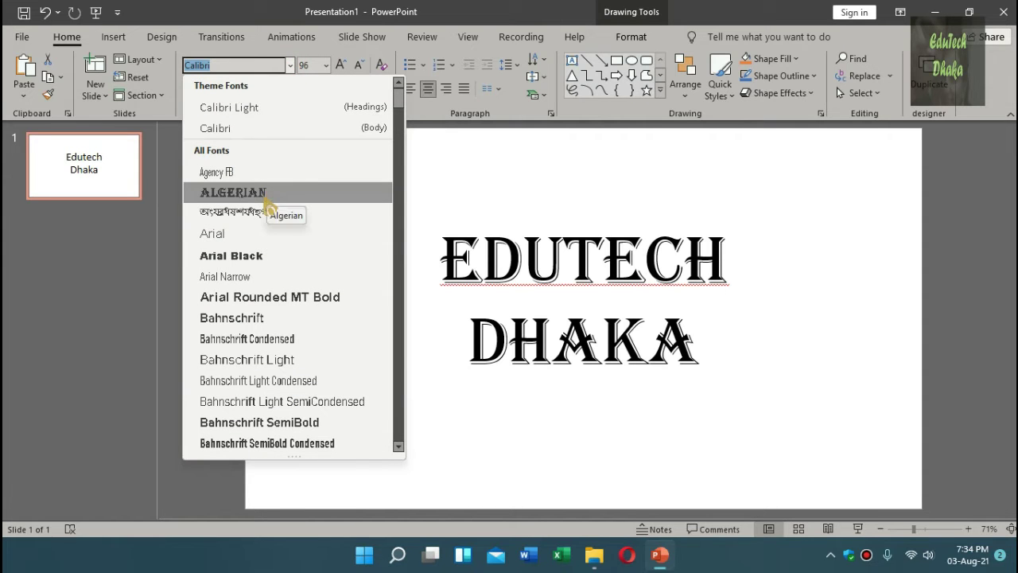
Set the text to Arial Black, widen the box so Edutech fits one line, and colour Edutech red.
left_click(256, 257)
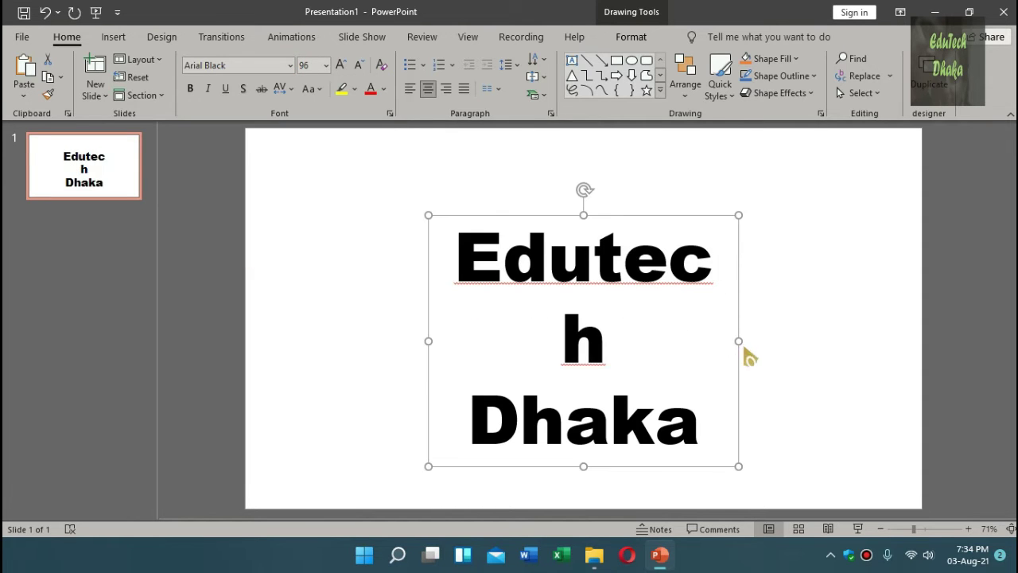
left_click_drag(741, 338, 753, 343)
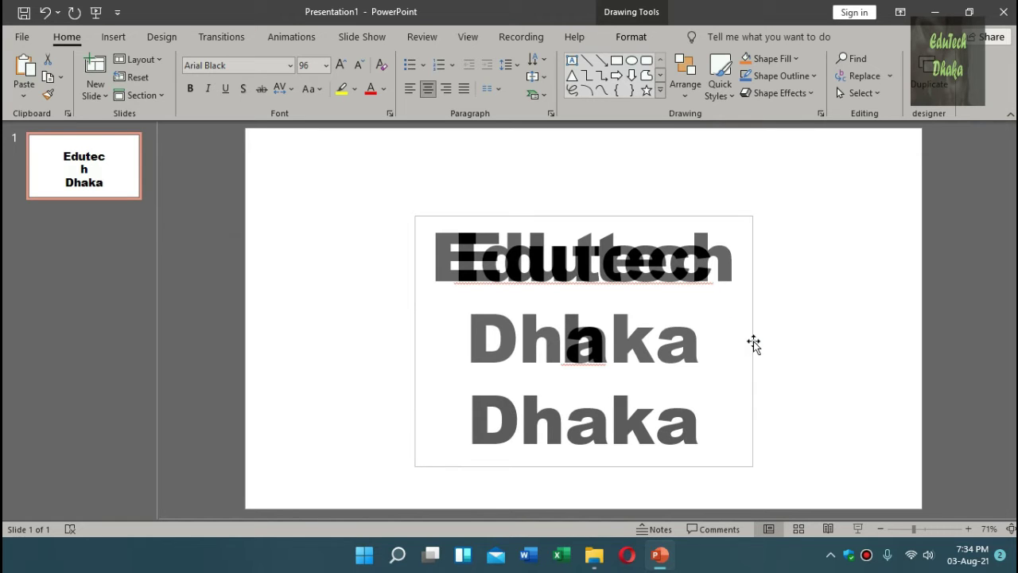
double_click(517, 261)
left_click(371, 91)
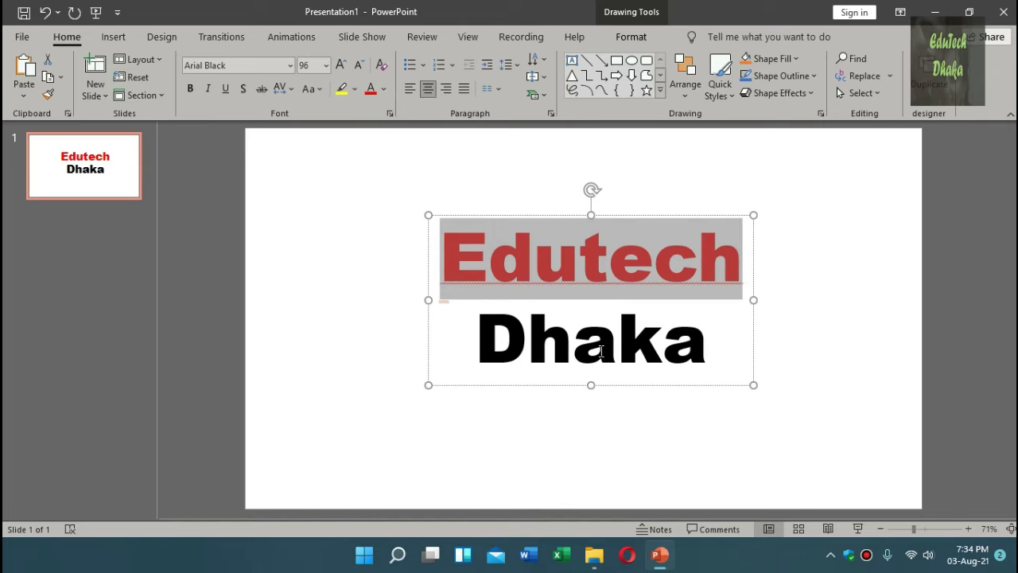
left_click(347, 290)
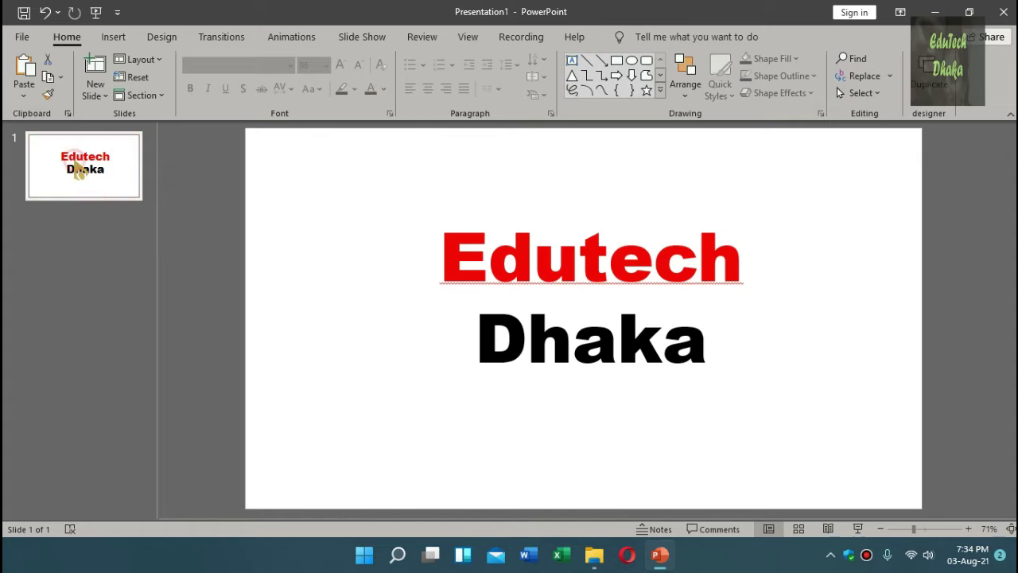
left_click(309, 267)
Duplicate slide 1 and make the word Edutech black on the new slide 2.
left_click(107, 189)
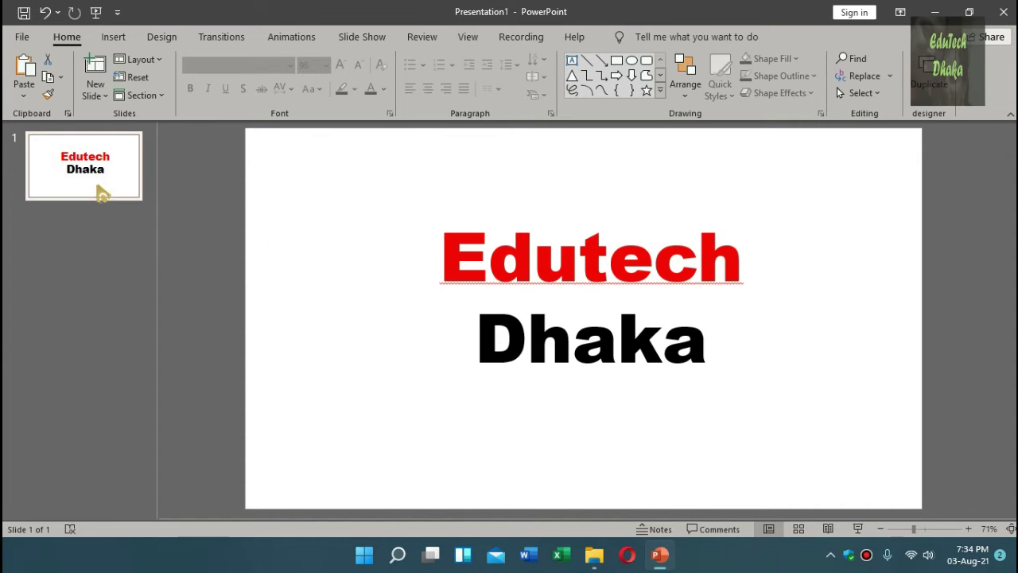
left_click(79, 185)
key("ctrl+d")
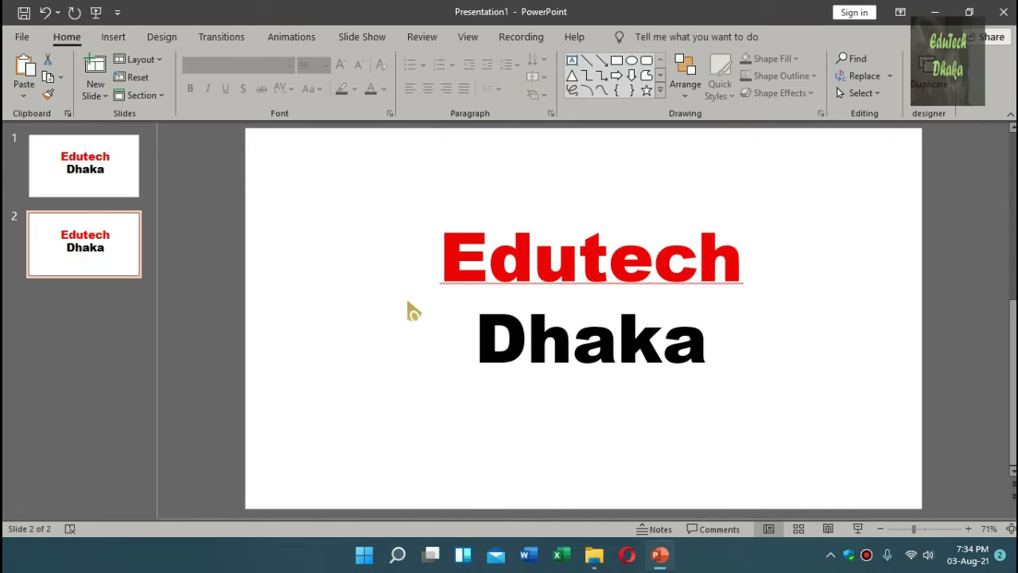
left_click(582, 266)
double_click(580, 262)
left_click(384, 89)
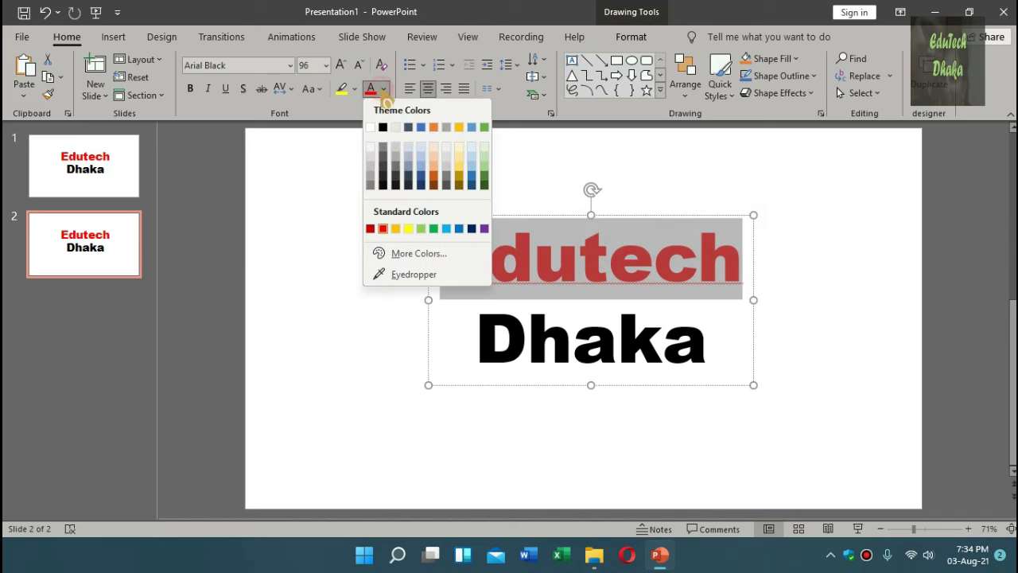
left_click(383, 128)
Colour the word Dhaka red on slide 2 and compare it with slide 1.
left_click(543, 337)
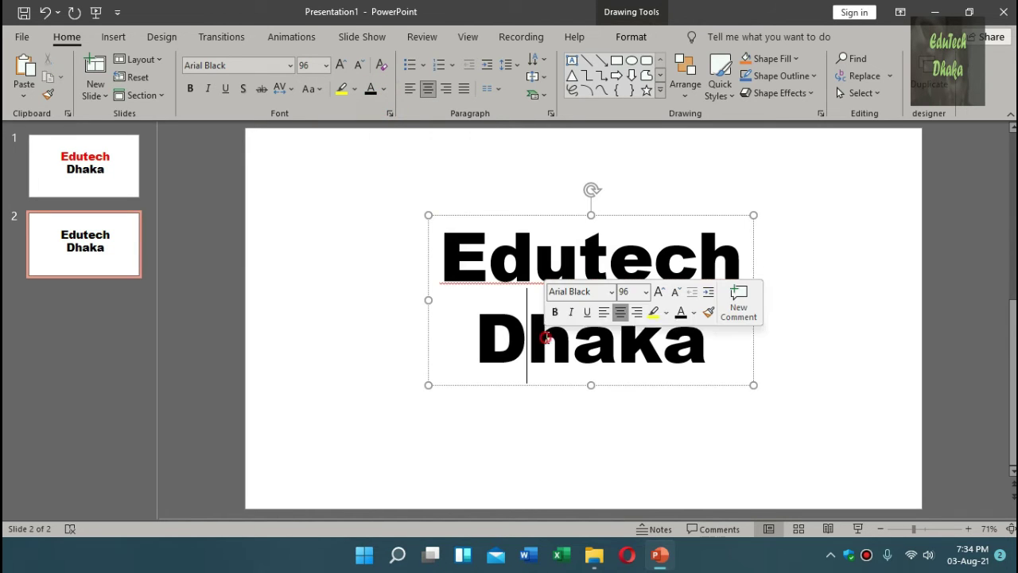
double_click(545, 337)
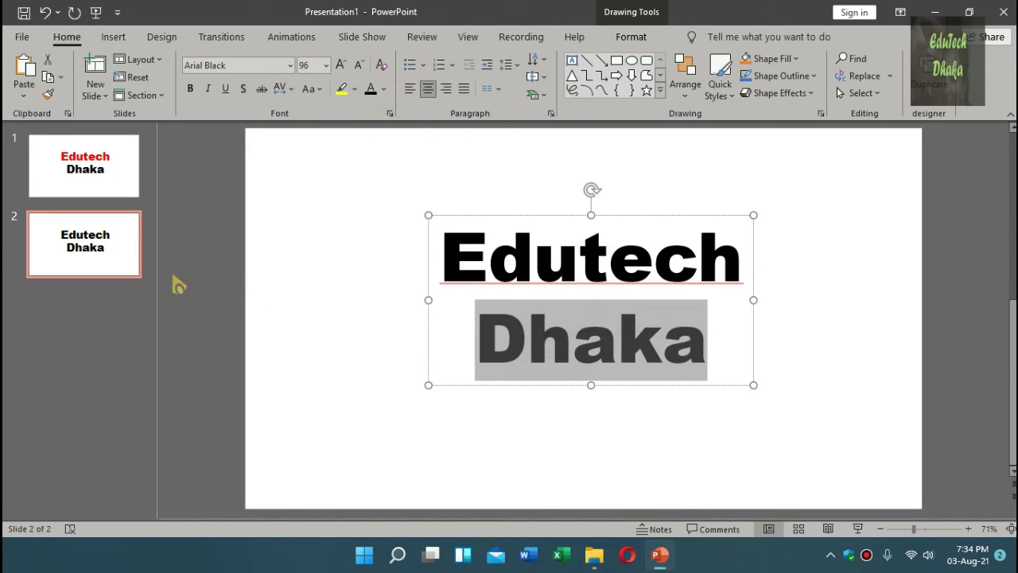
left_click(384, 90)
left_click(382, 230)
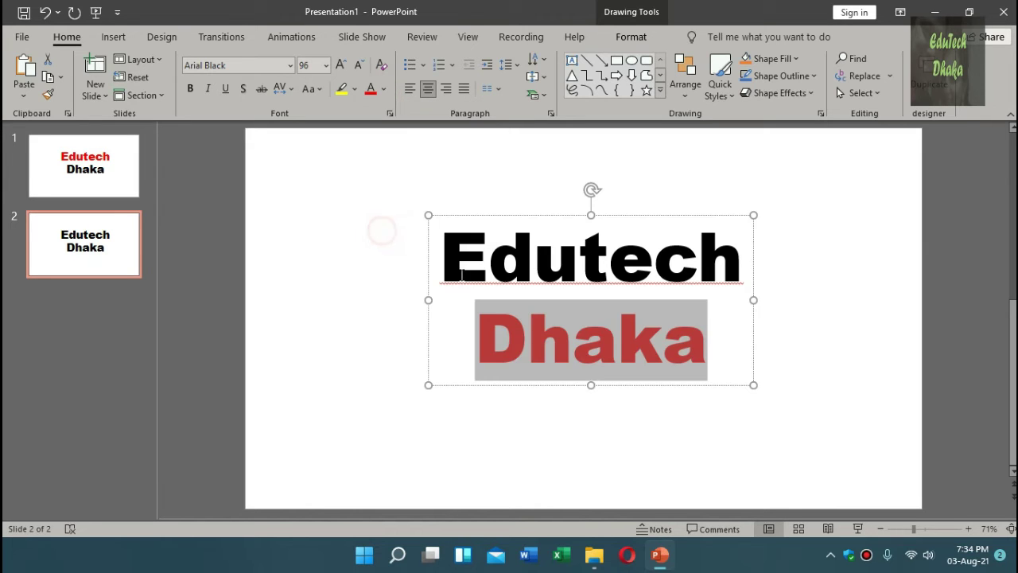
left_click(104, 193)
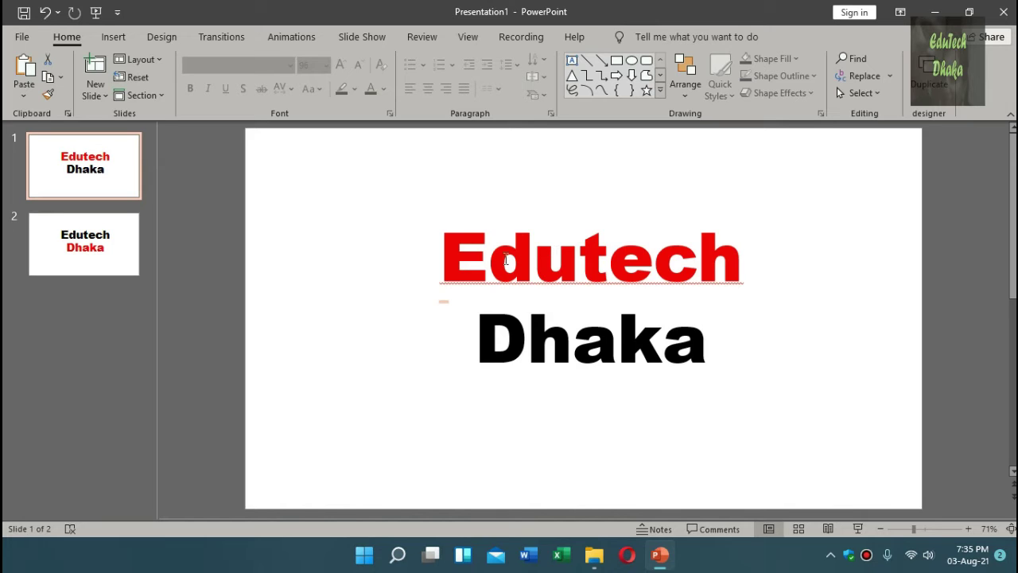
left_click(125, 256)
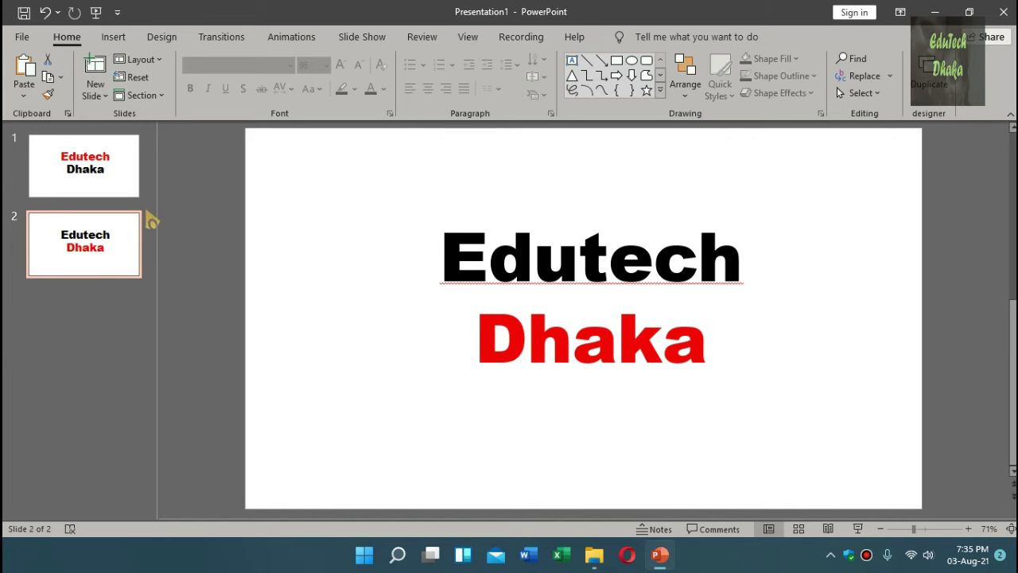
Align slide 1's Edutech Dhaka text box to the horizontal centre of the slide.
left_click(132, 186)
left_click(137, 253)
left_click(125, 189)
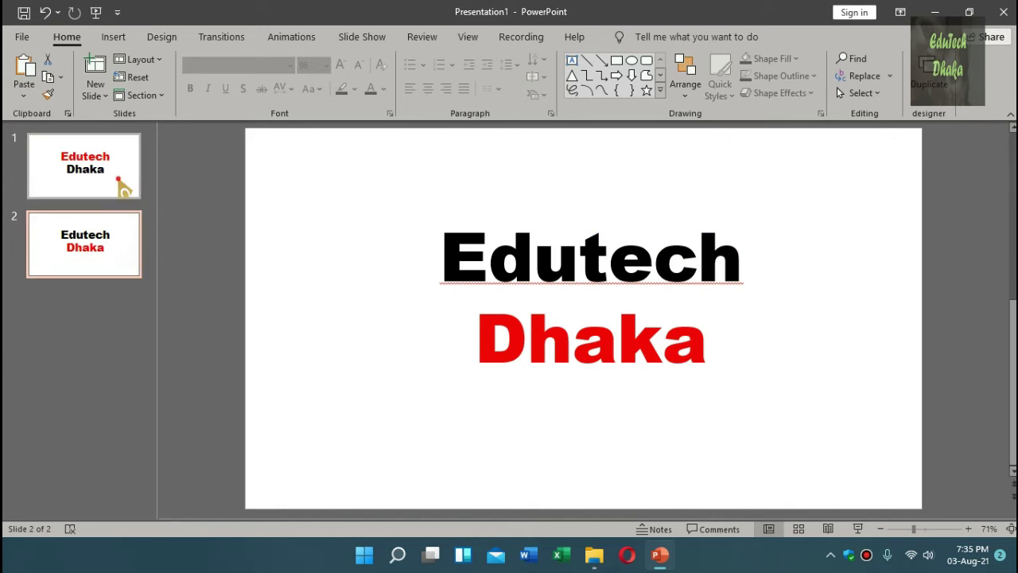
left_click_drag(125, 189, 125, 239)
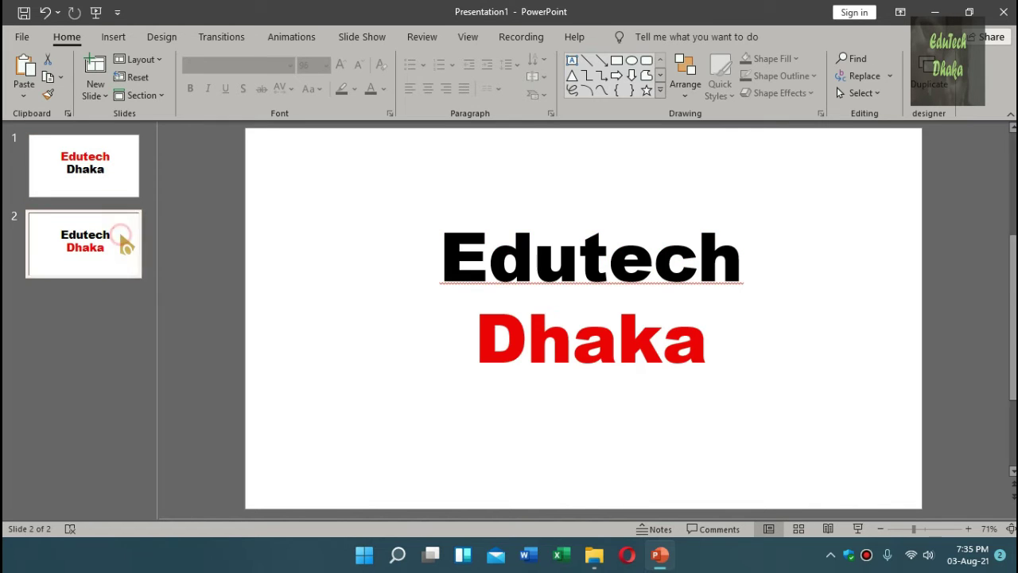
left_click(112, 182)
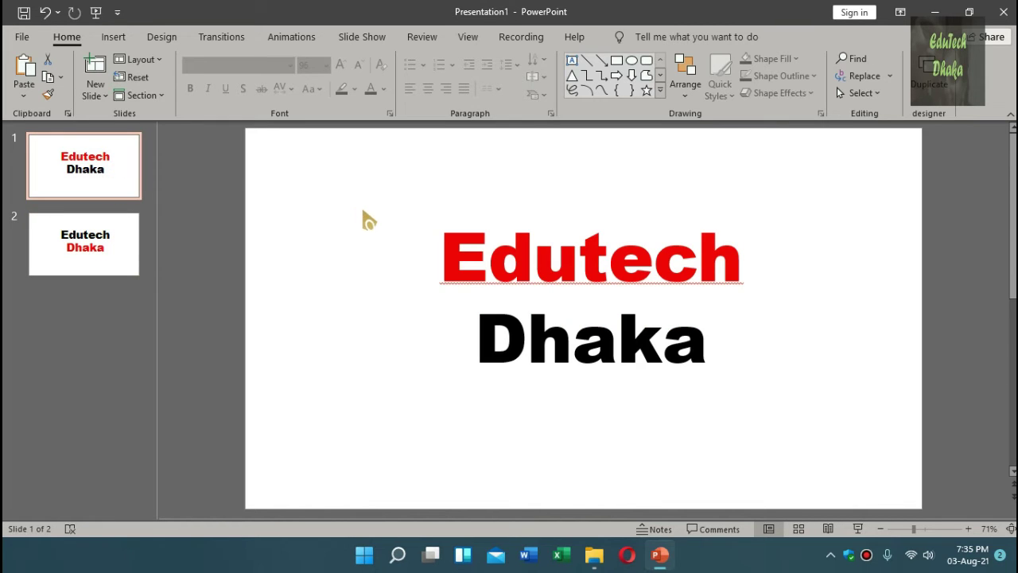
left_click(578, 245)
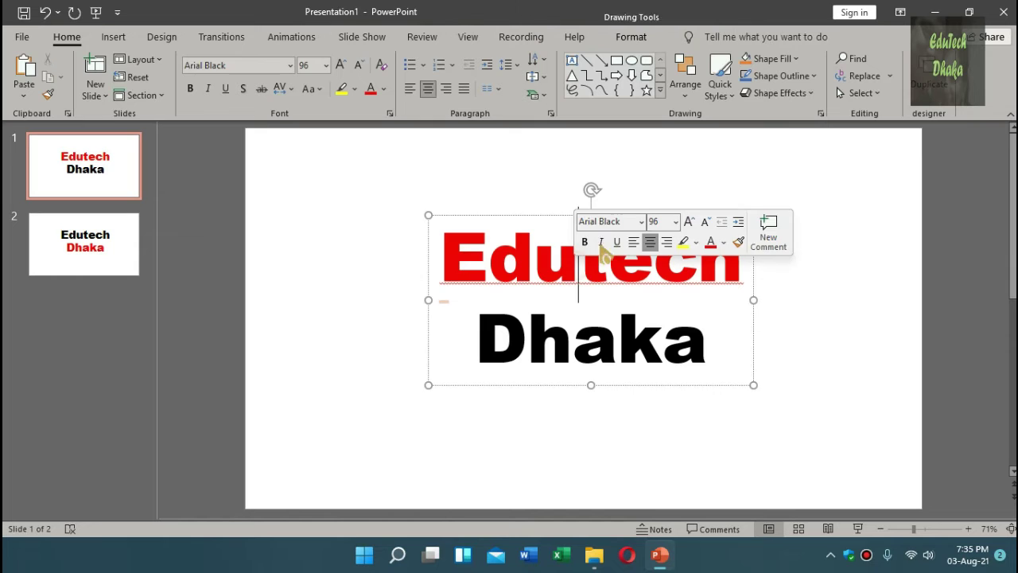
left_click(530, 215)
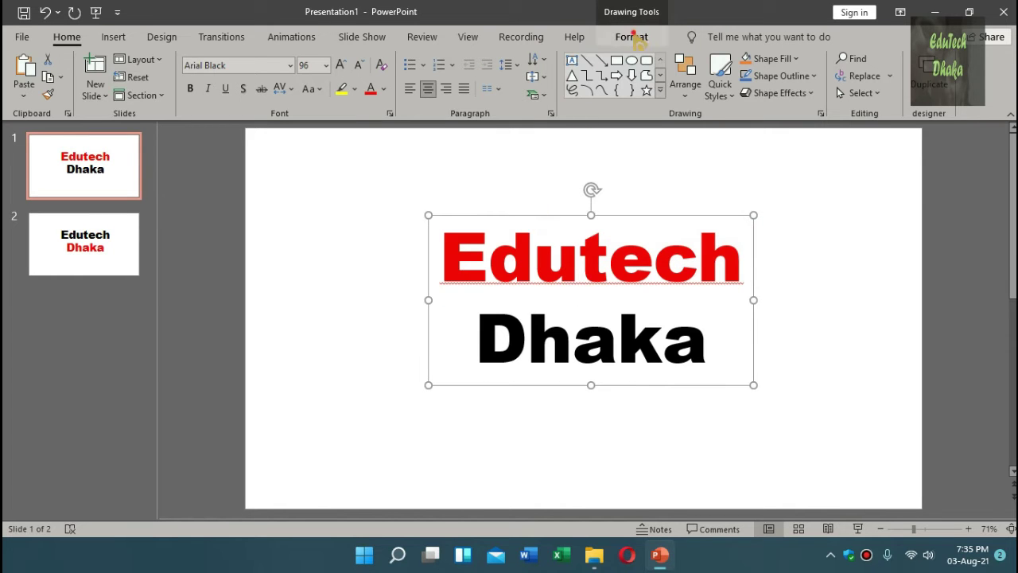
left_click(633, 37)
left_click(839, 60)
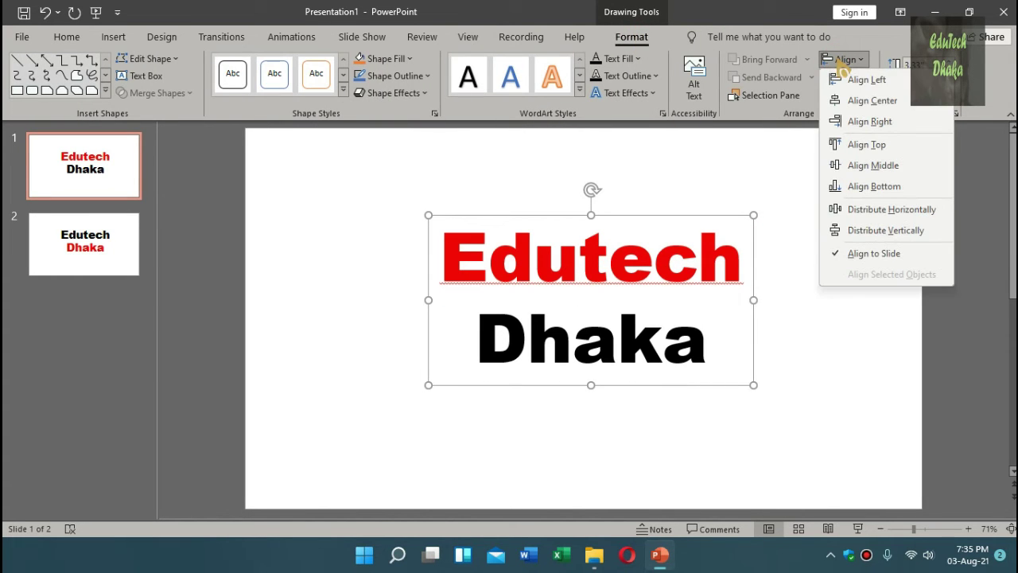
left_click(835, 100)
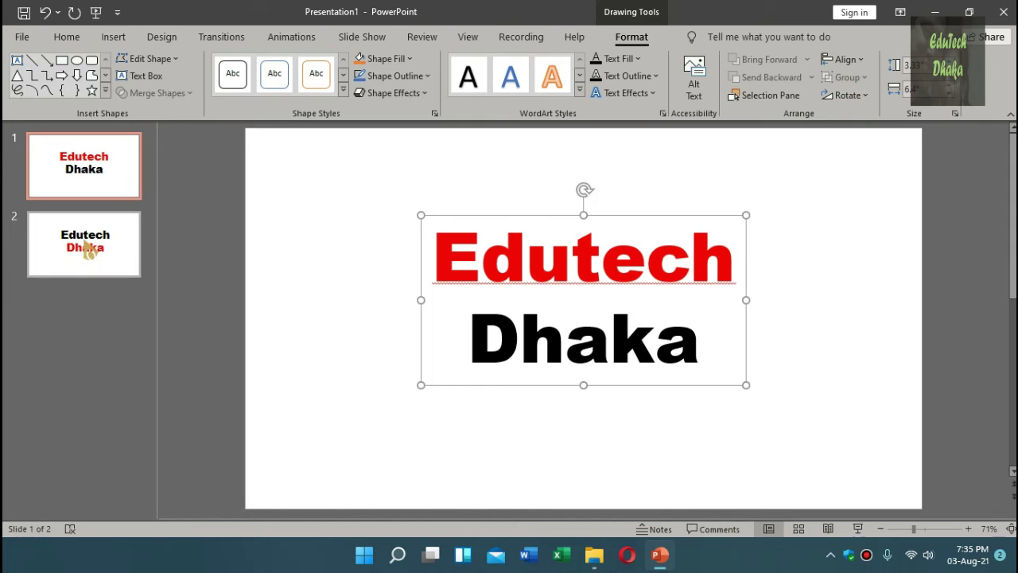
Align slide 2's text box to the horizontal centre of the slide.
left_click(85, 243)
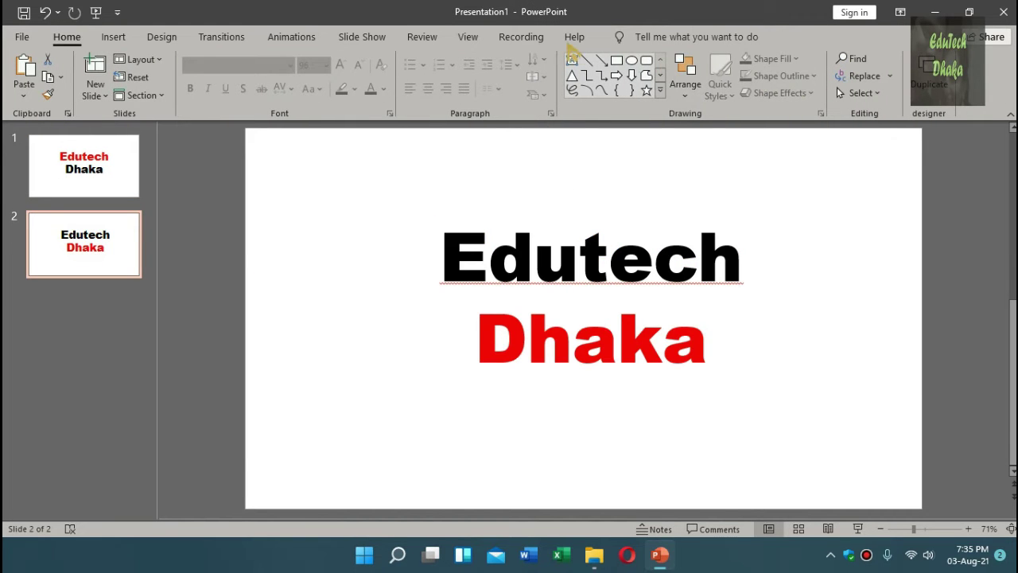
left_click(608, 262)
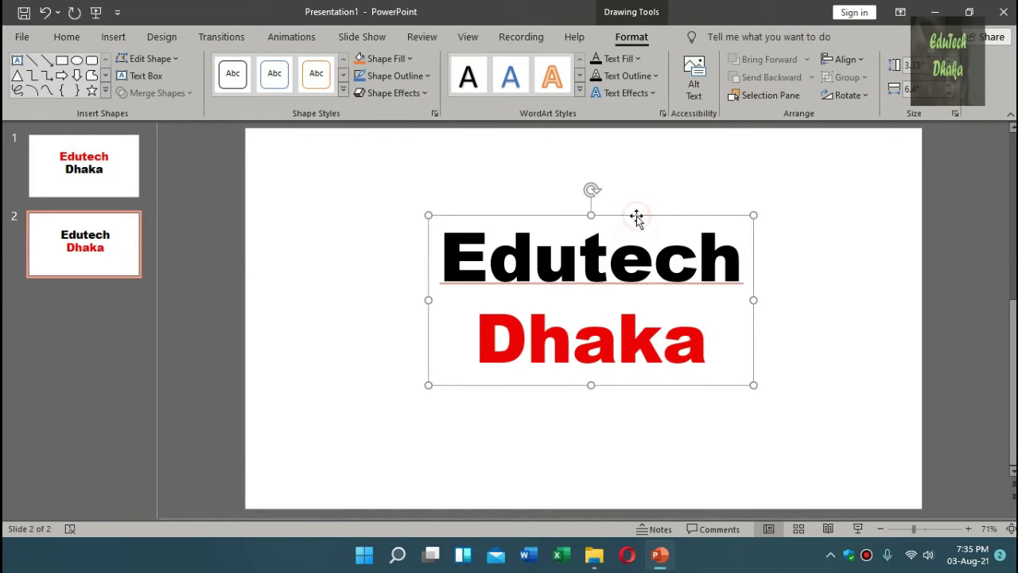
left_click(845, 63)
left_click(867, 100)
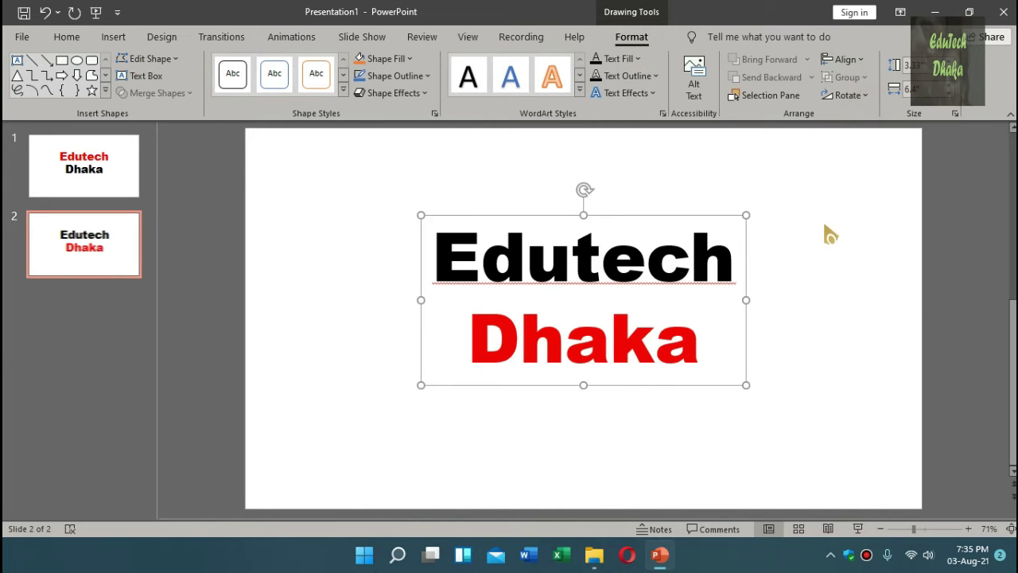
left_click(291, 280)
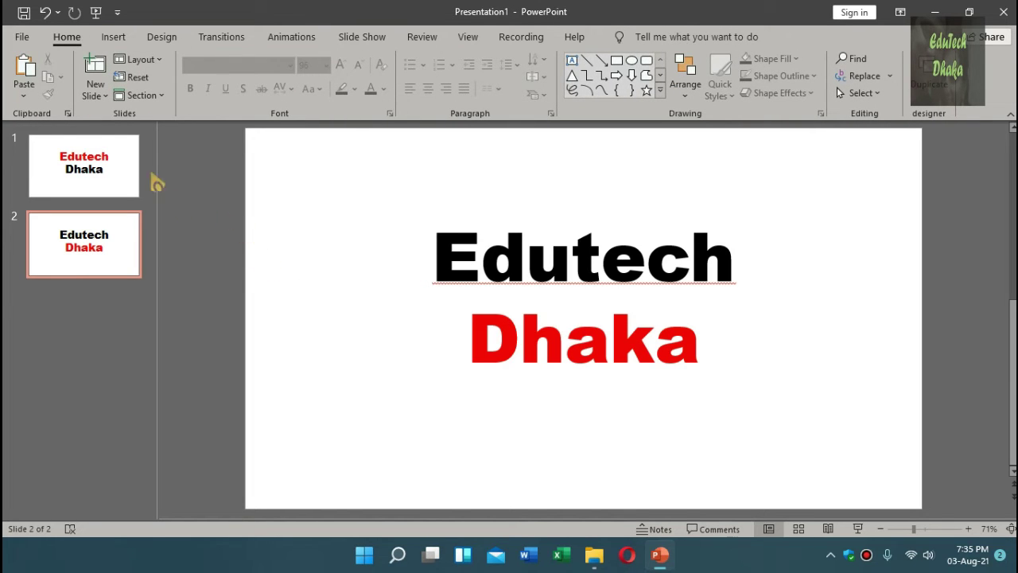
Export both slides as a Medium-quality animated GIF named Presentation1 in Pictures.
left_click(21, 38)
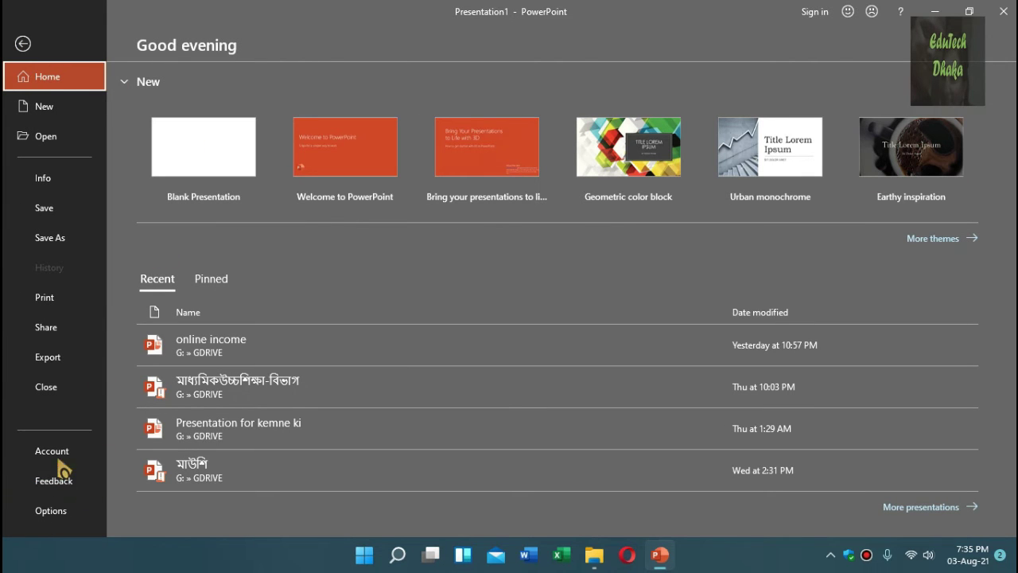
left_click(32, 455)
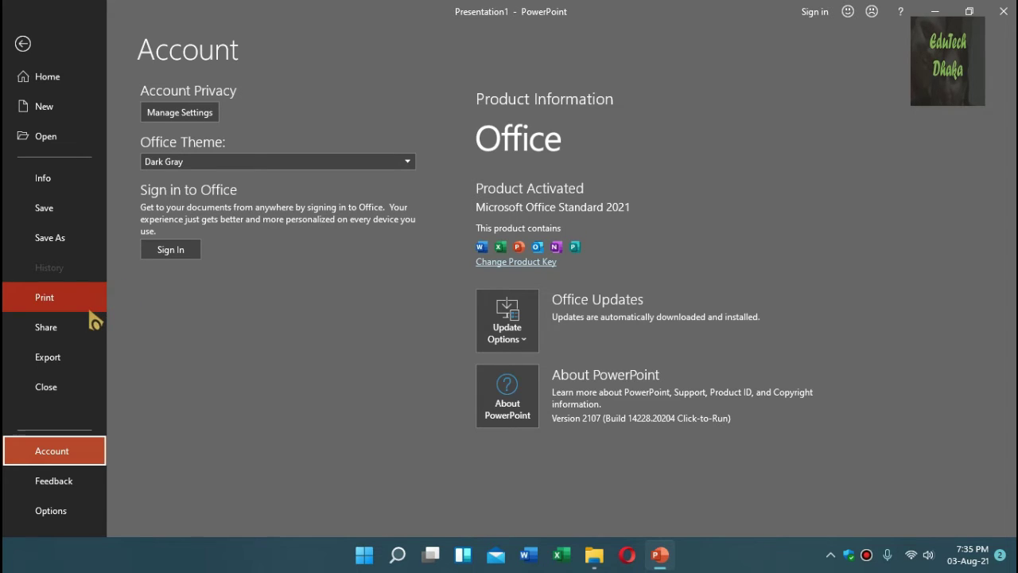
left_click(64, 358)
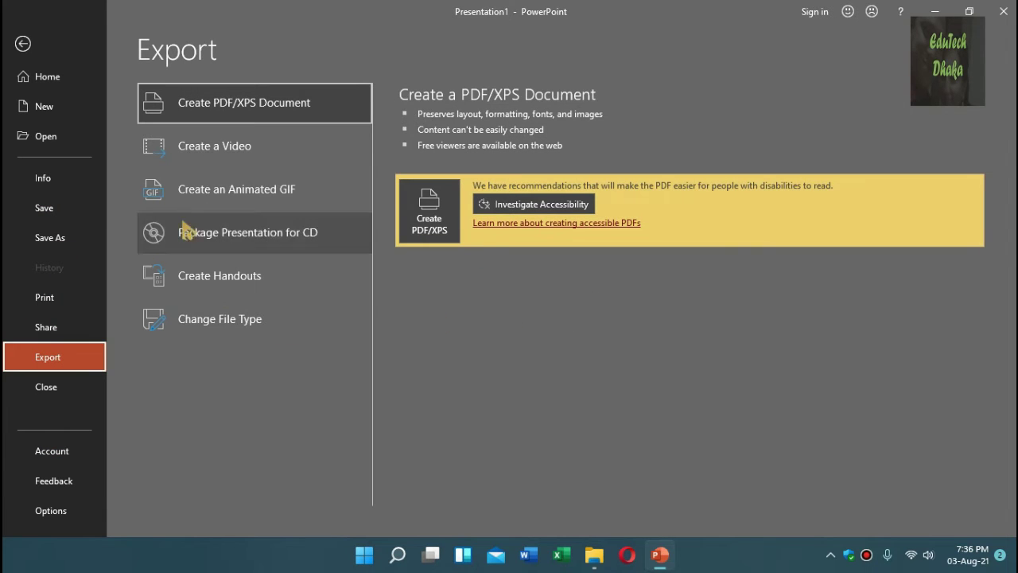
left_click(251, 208)
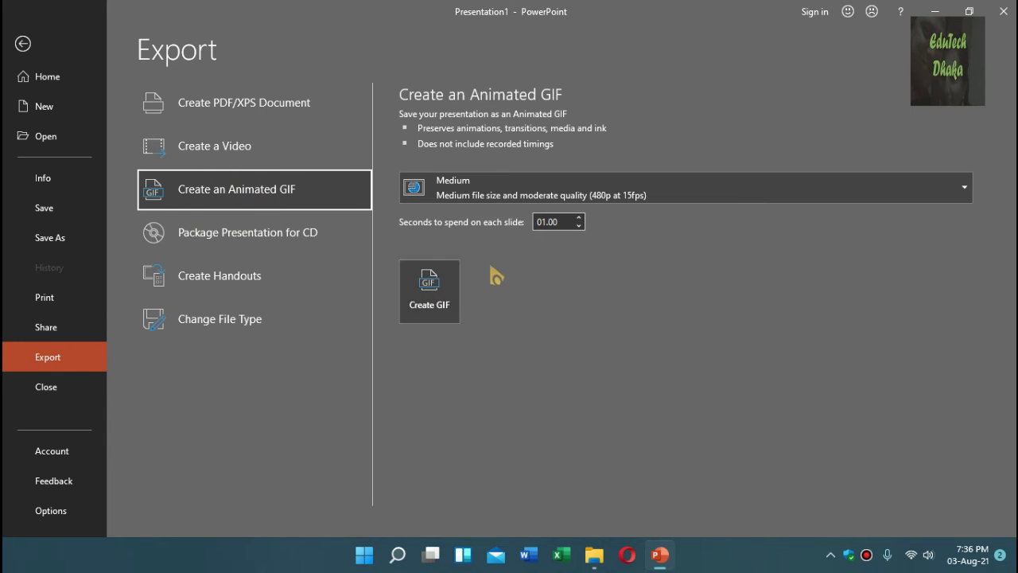
left_click(813, 199)
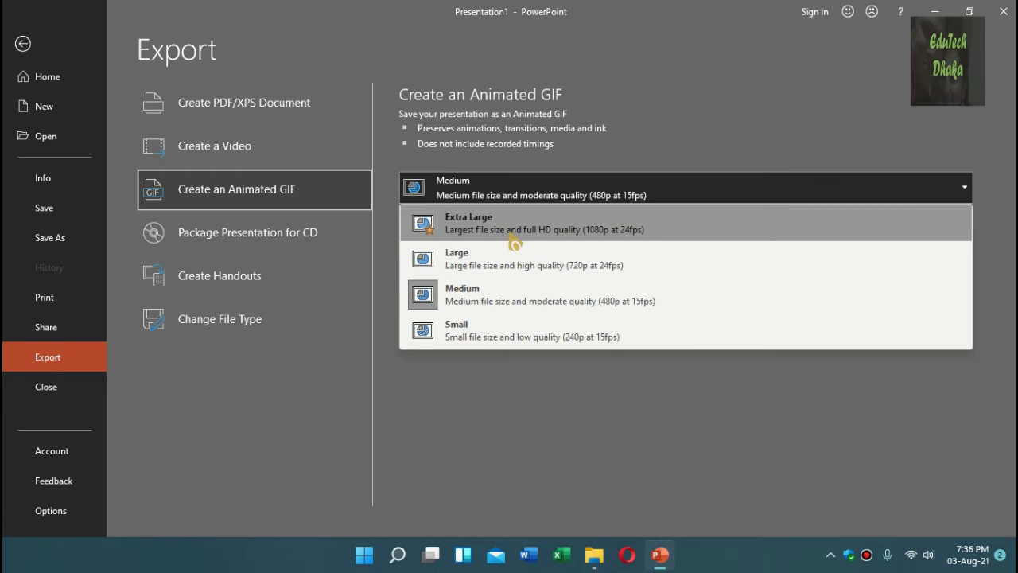
left_click(713, 407)
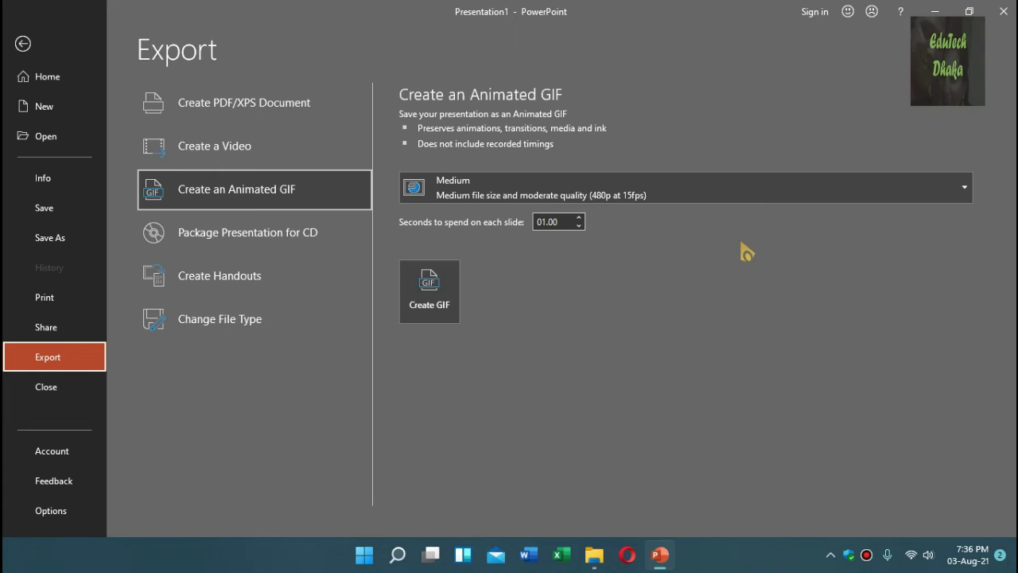
left_click(448, 295)
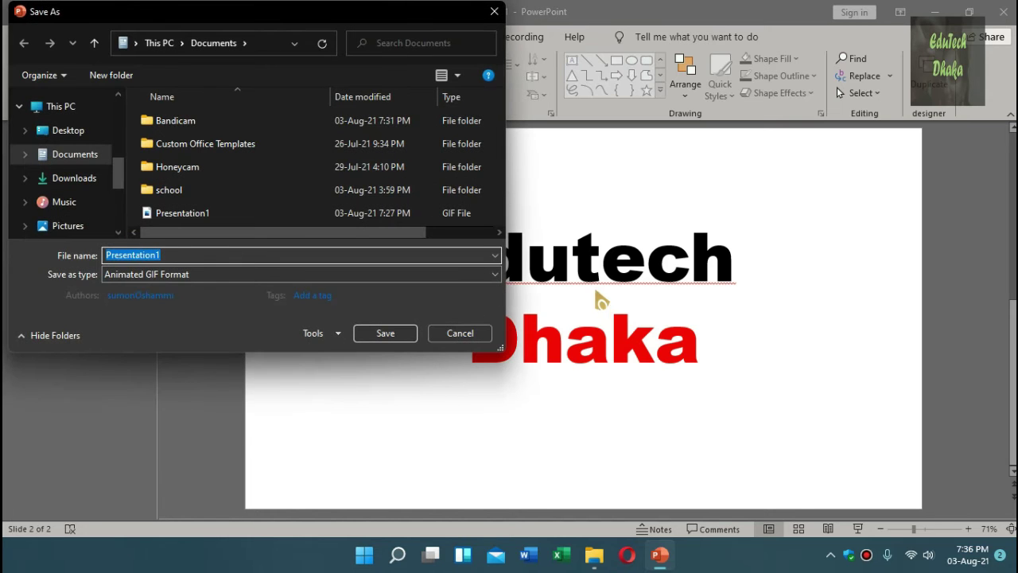
scroll(82, 202, "down", 2)
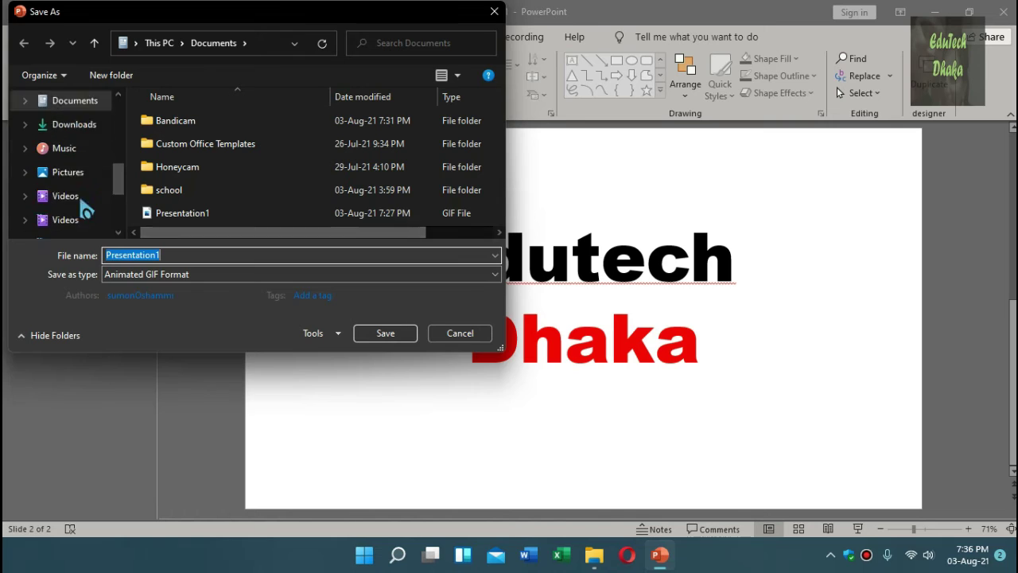
scroll(80, 195, "down", 2)
left_click(78, 127)
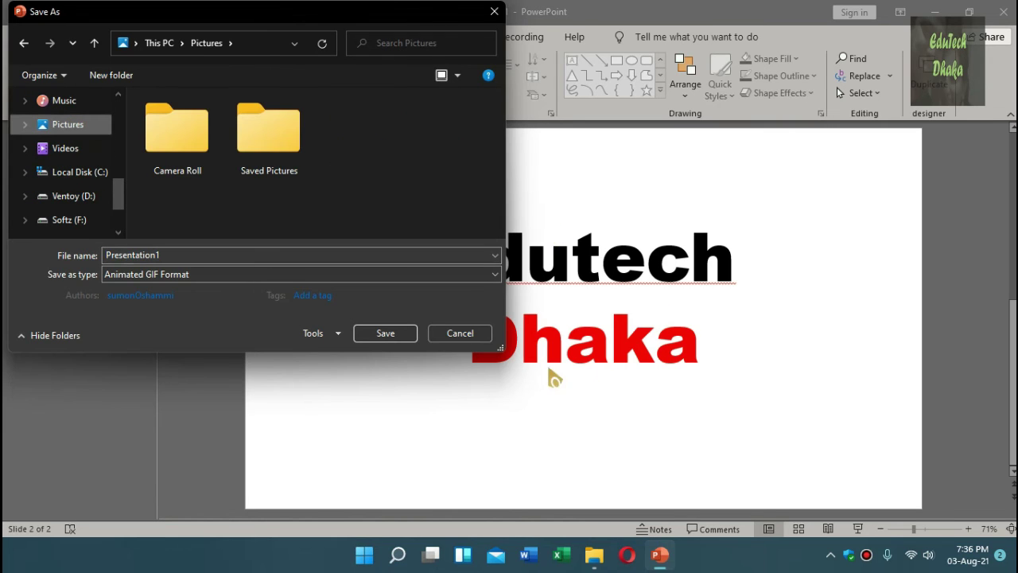
left_click(386, 334)
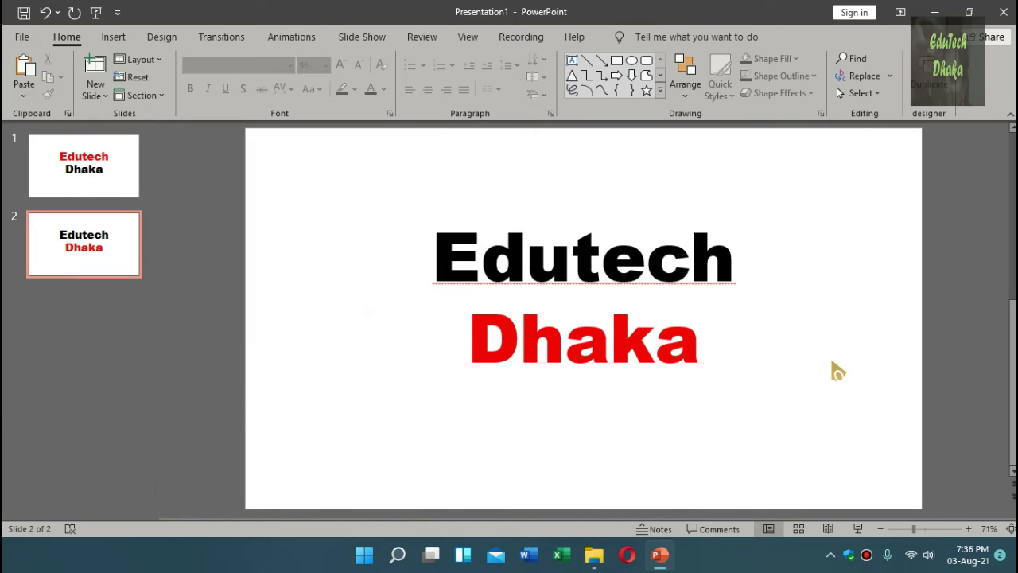
Open Presentation1.gif from the Pictures folder in File Explorer.
left_click(594, 554)
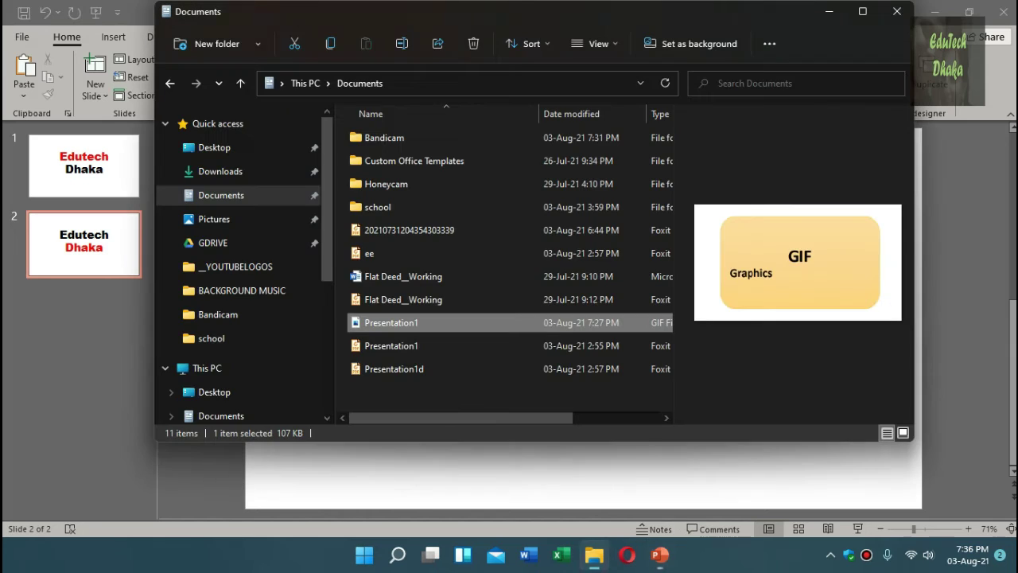
left_click(228, 221)
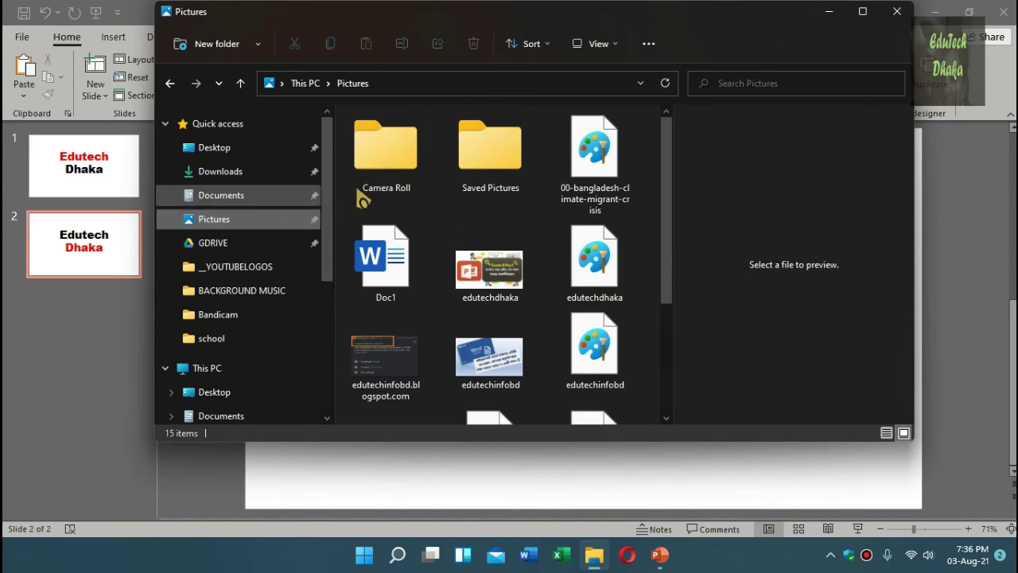
scroll(488, 350, "down", 5)
double_click(483, 378)
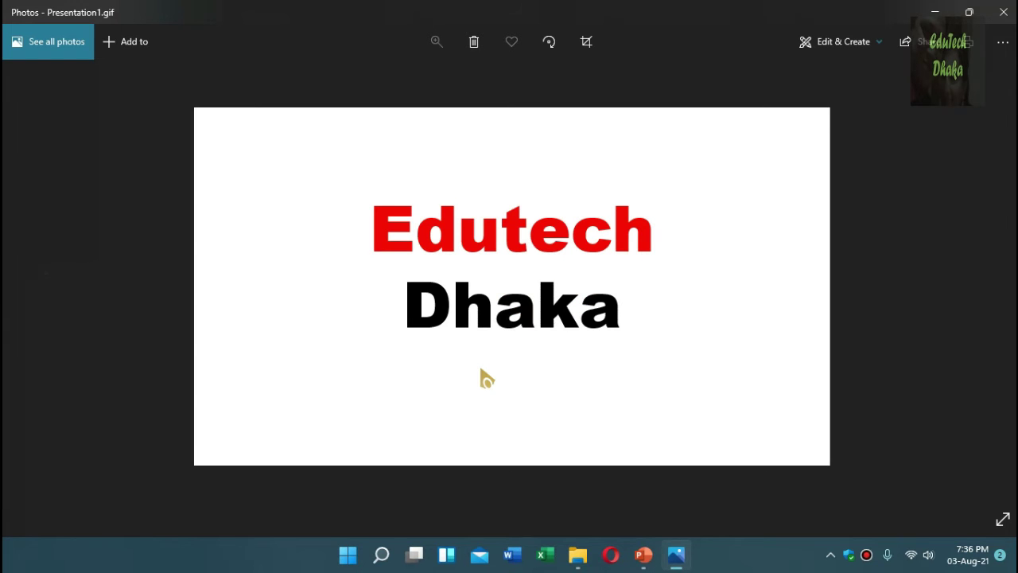
Close the Photos viewer after watching Presentation1.gif play.
left_click(1004, 12)
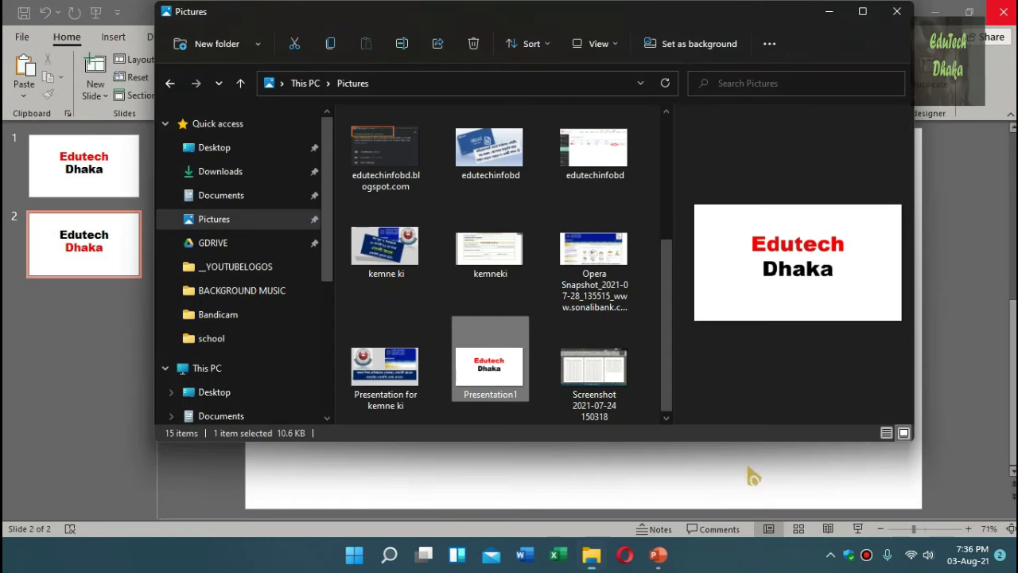
Back in PowerPoint, delete the second slide.
left_click(751, 472)
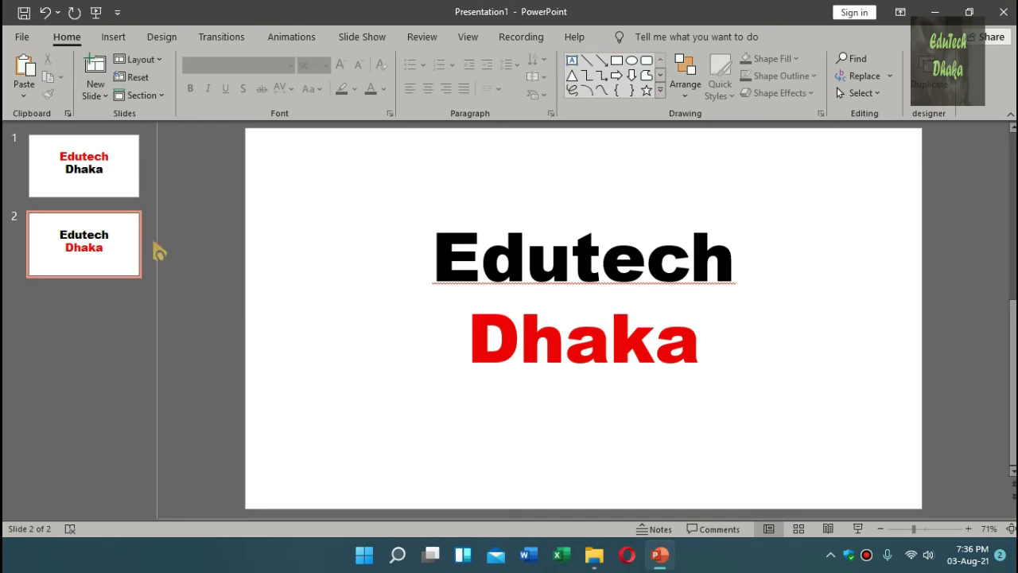
left_click(99, 181)
left_click(91, 243)
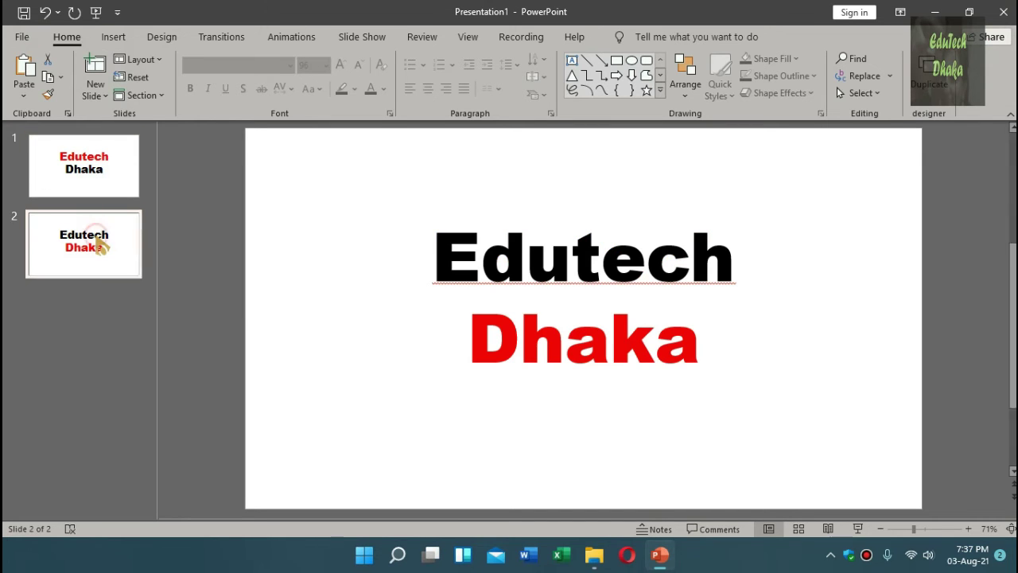
key("Delete")
Delete the Edutech Dhaka text box from the remaining slide.
left_click(87, 198)
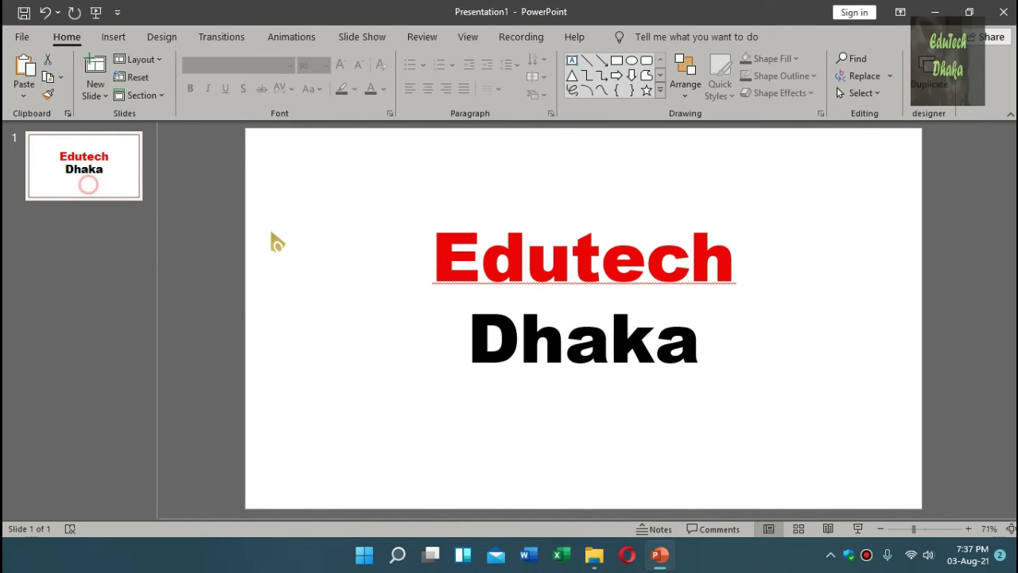
left_click(521, 338)
left_click(561, 215)
key("Delete")
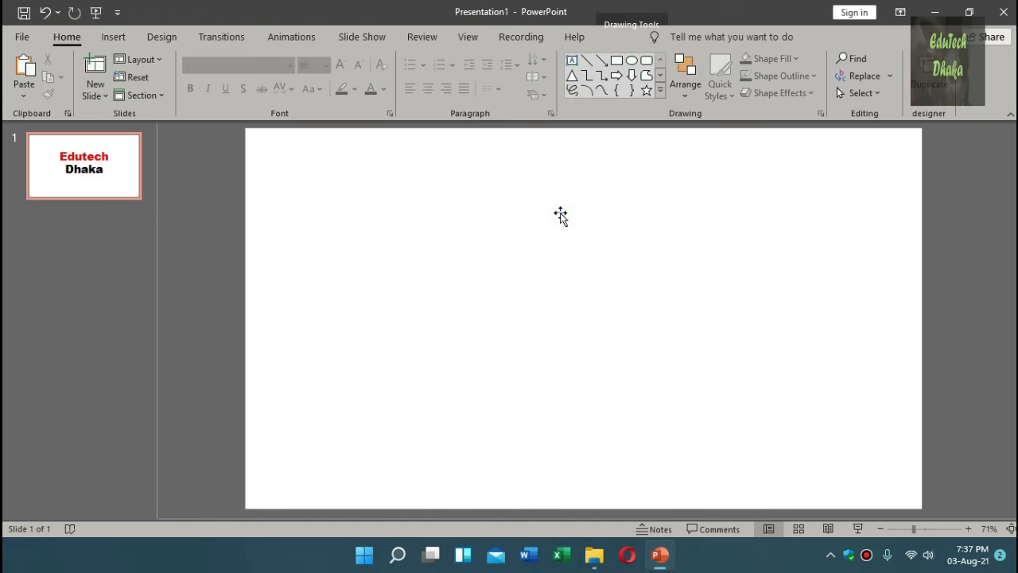
left_click(112, 39)
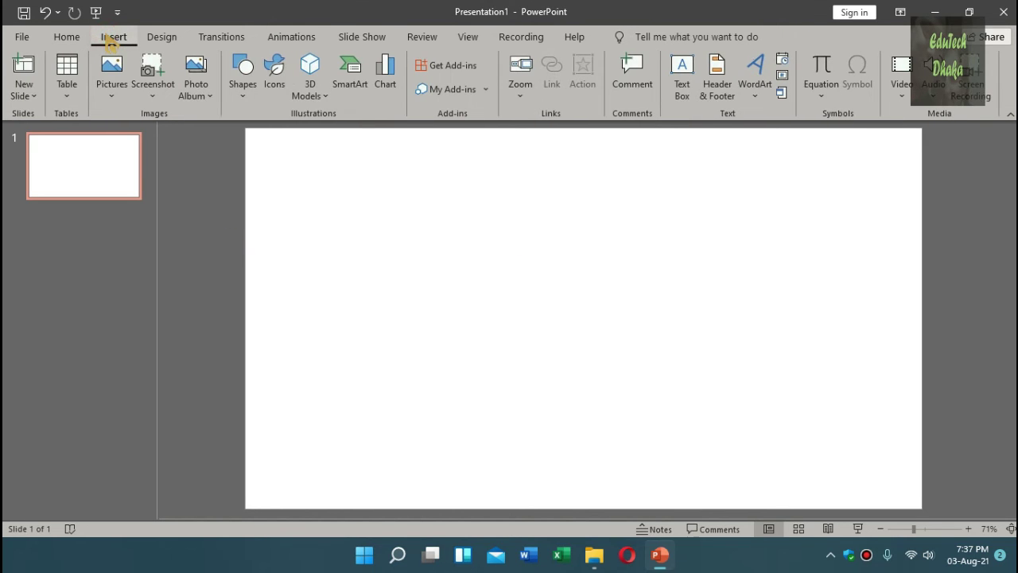
Insert the woman-carrying-hay photo from this device and stretch it to the slide's left and right edges.
left_click(112, 76)
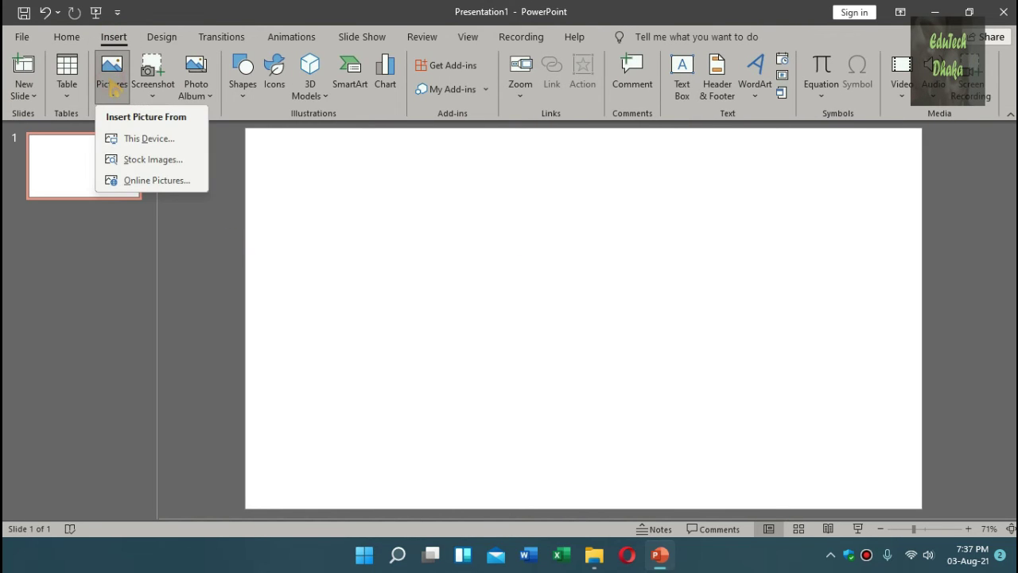
left_click(135, 138)
left_click(235, 235)
double_click(235, 235)
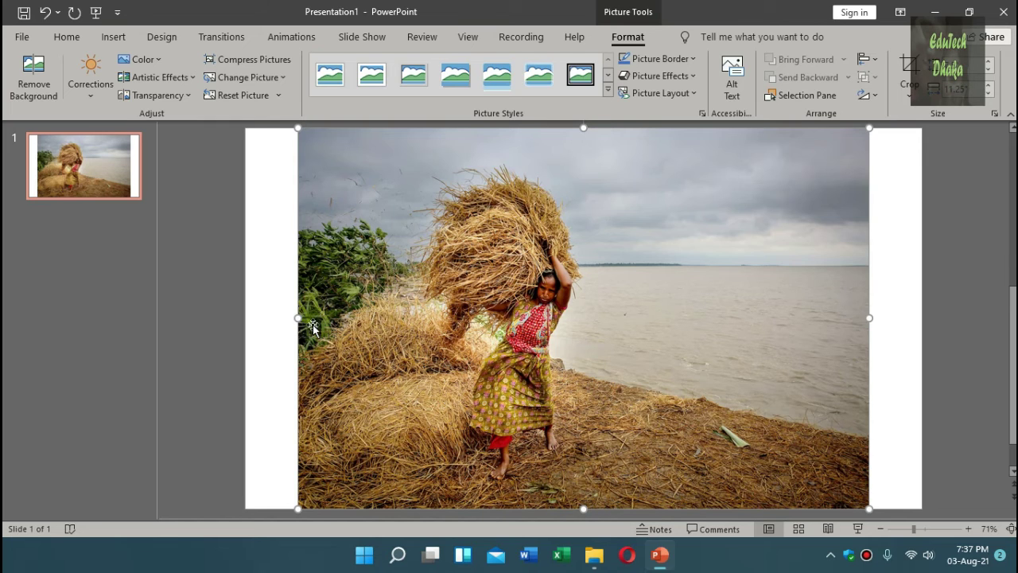
left_click_drag(298, 317, 247, 317)
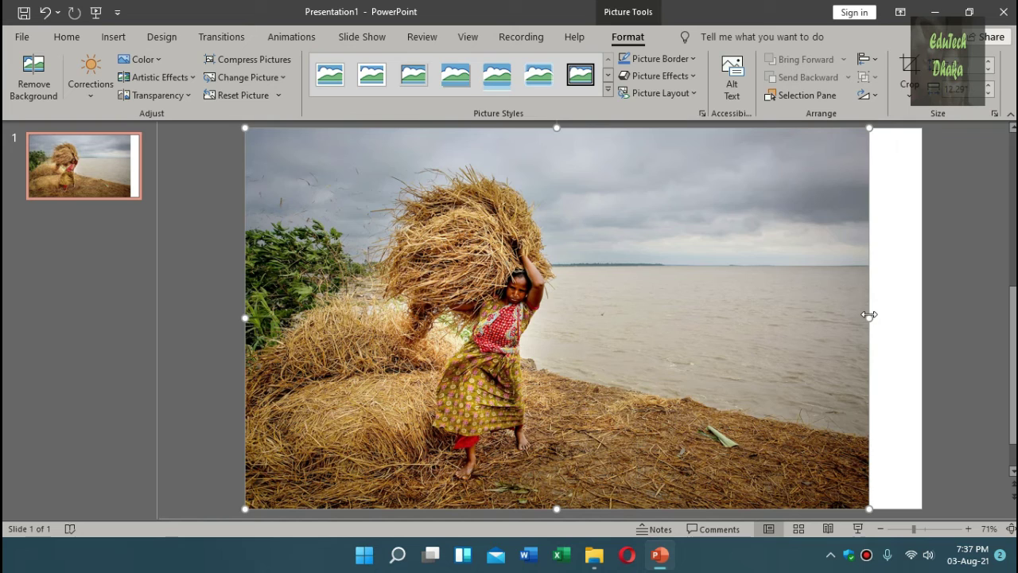
left_click_drag(870, 315, 921, 315)
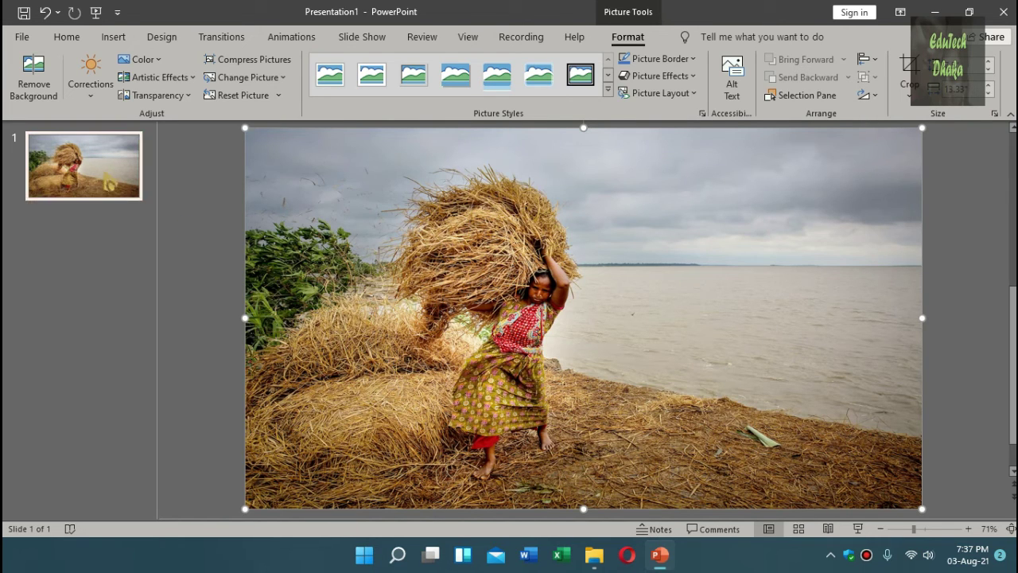
left_click(180, 199)
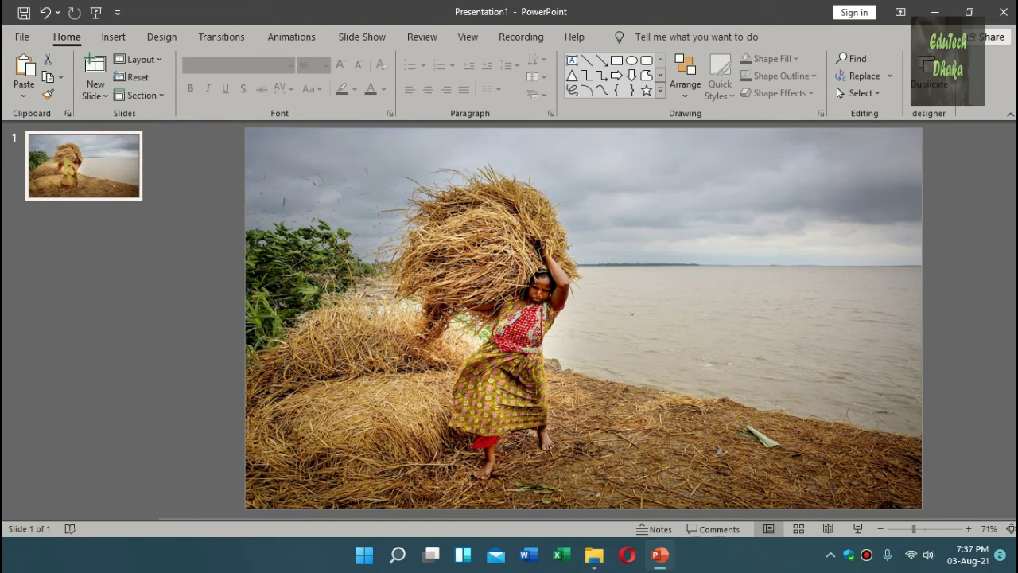
Duplicate the hay photo slide twice, then select its photo and bring up the crop options.
key("ctrl+d")
key("ctrl+d")
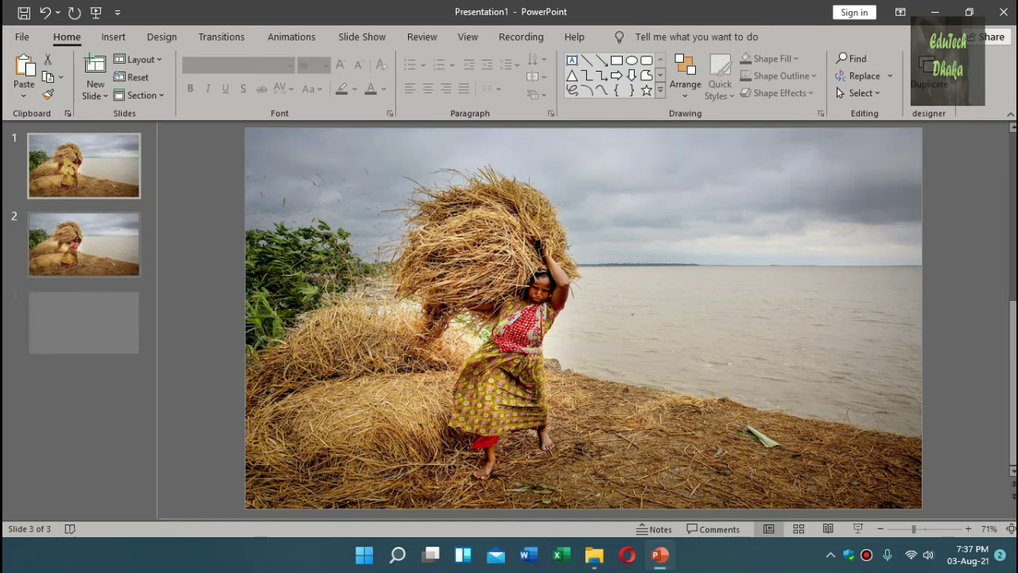
left_click(475, 284)
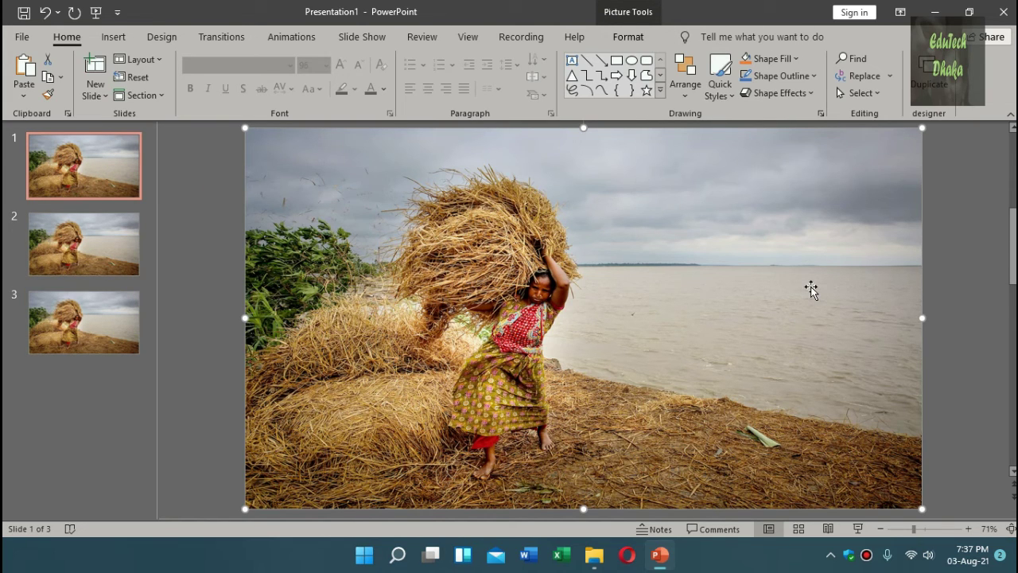
left_click(689, 291)
left_click(631, 37)
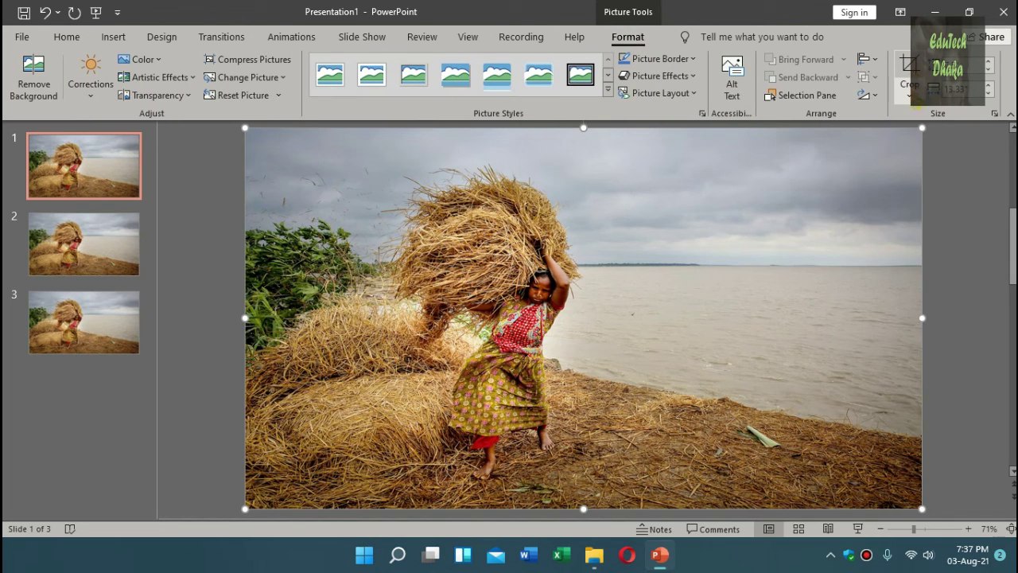
left_click(914, 100)
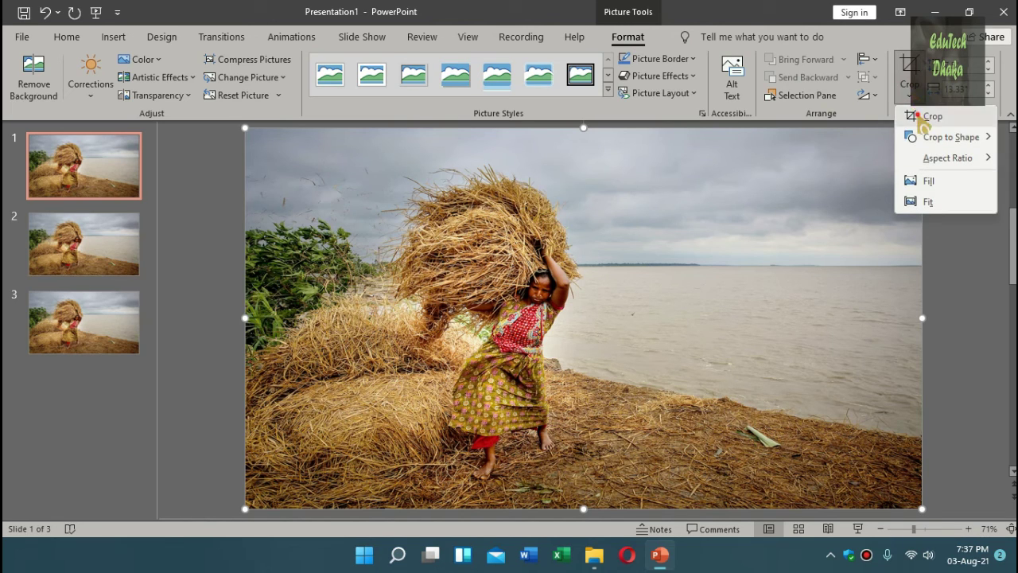
Crop slide 1's photo down to its left third.
left_click(923, 116)
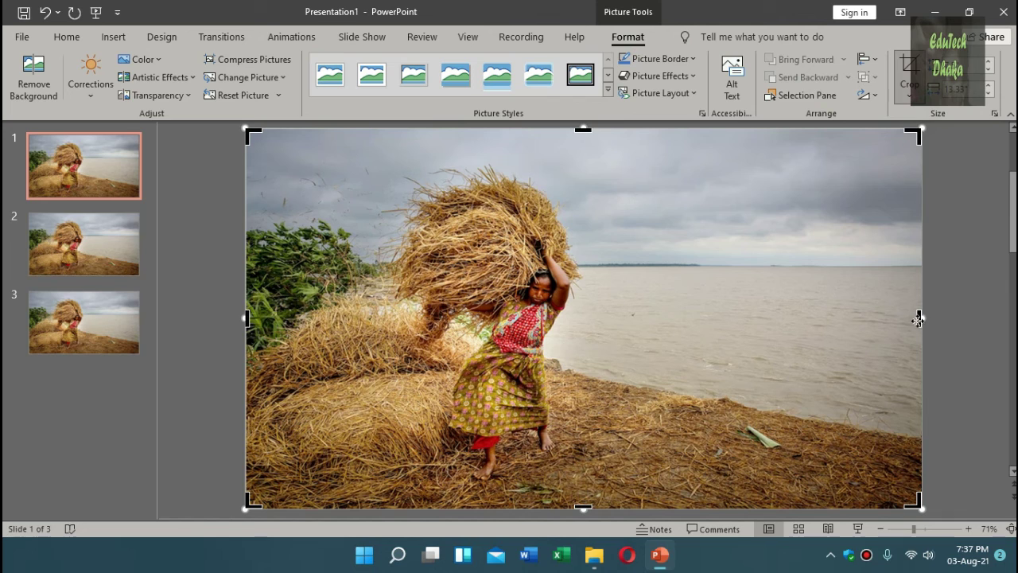
mouse_move(920, 318)
left_mouse_down()
mouse_move(433, 318)
mouse_move(464, 318)
left_mouse_up()
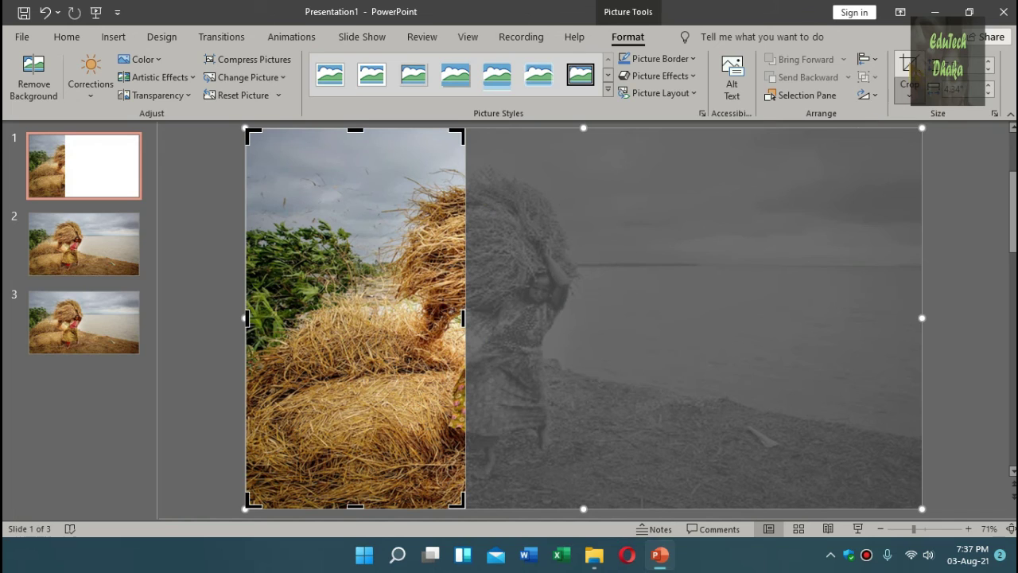
left_click(909, 80)
Crop slide 2's photo to its left half, leaving slide 3 uncropped.
left_click(70, 262)
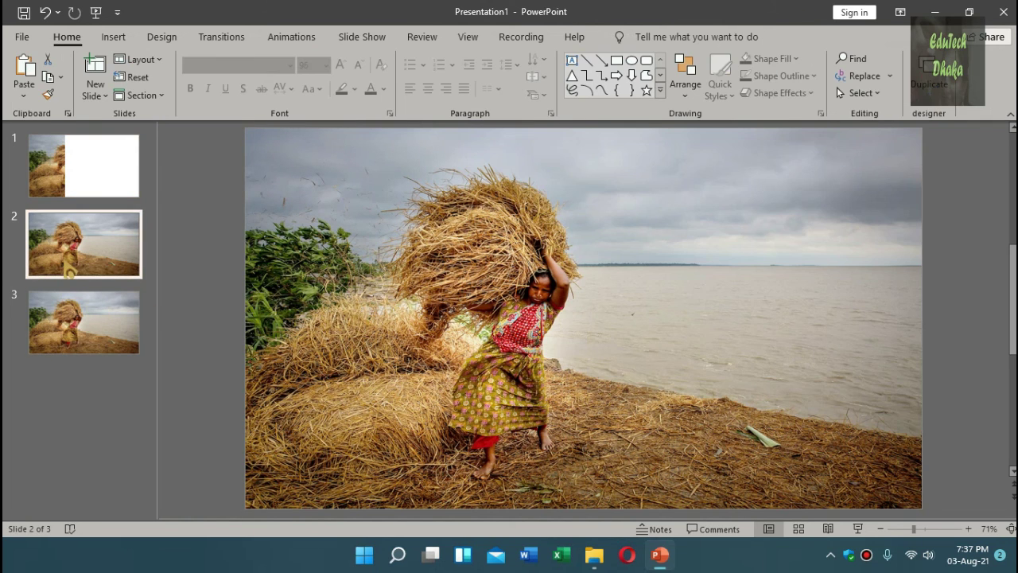
left_click(571, 276)
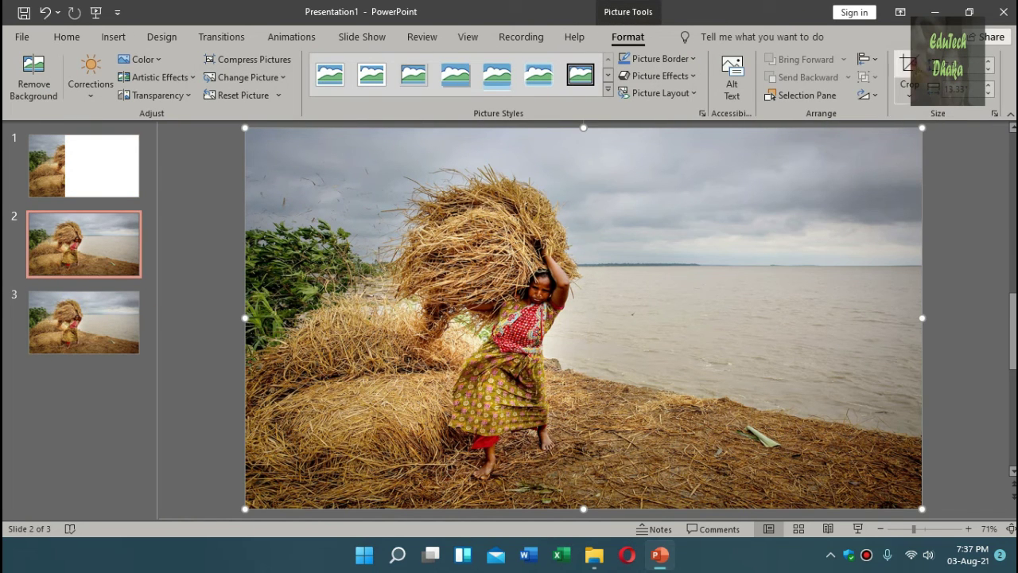
left_click(909, 79)
left_click_drag(921, 318, 597, 328)
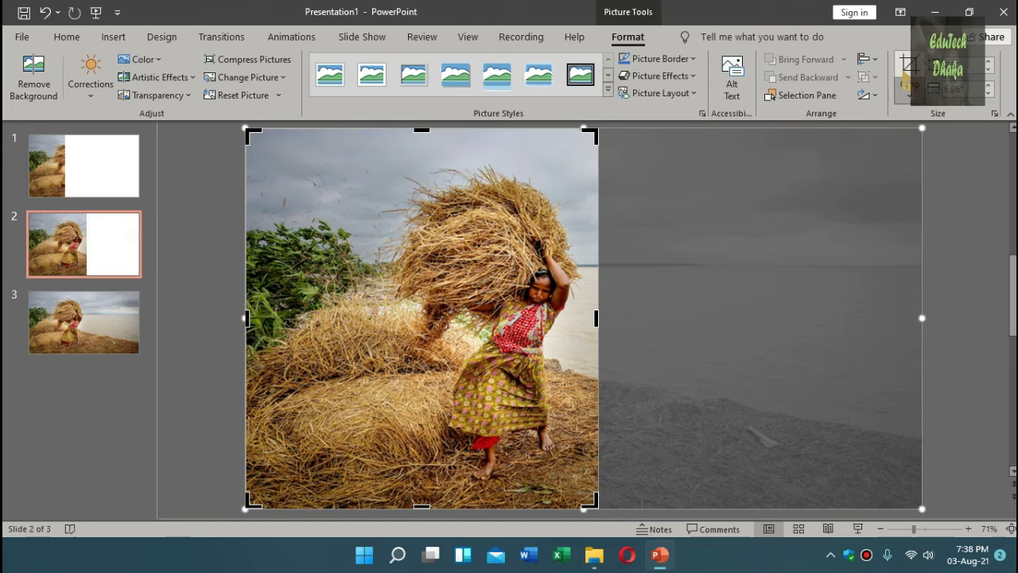
left_click(909, 79)
left_click(102, 340)
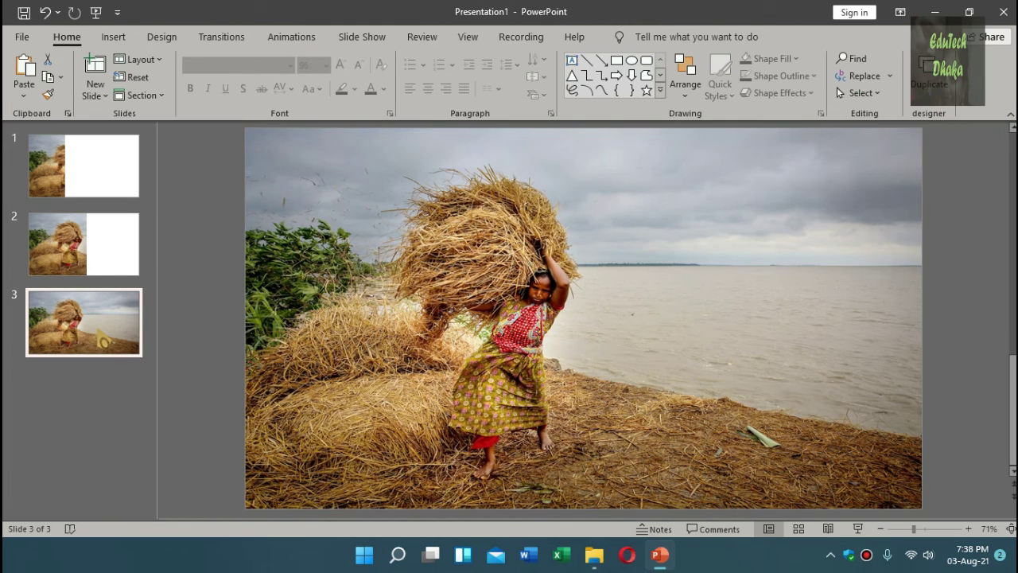
Export the slides as an animated GIF named Presentation2.
left_click(21, 36)
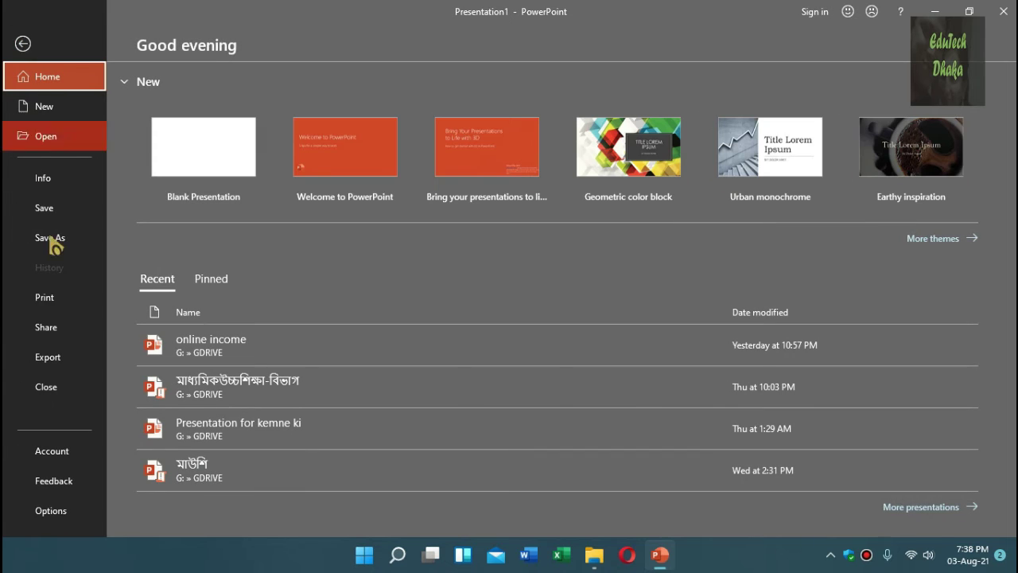
left_click(63, 366)
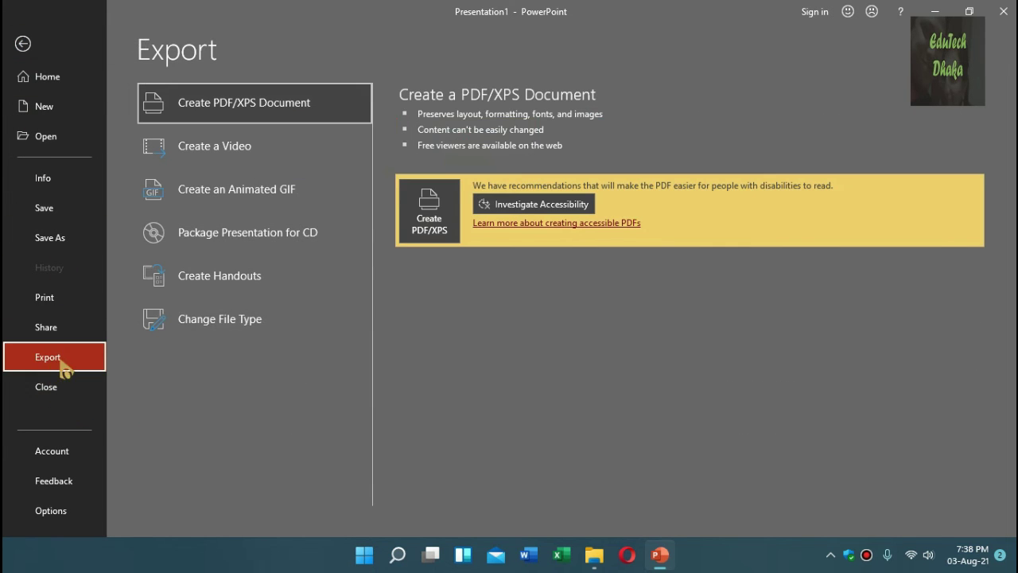
left_click(239, 195)
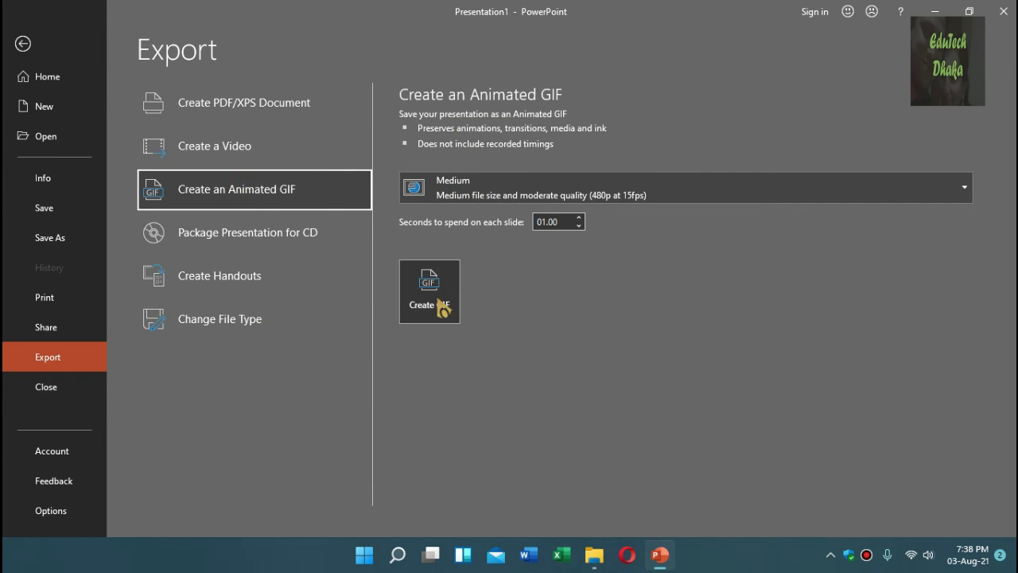
left_click(448, 306)
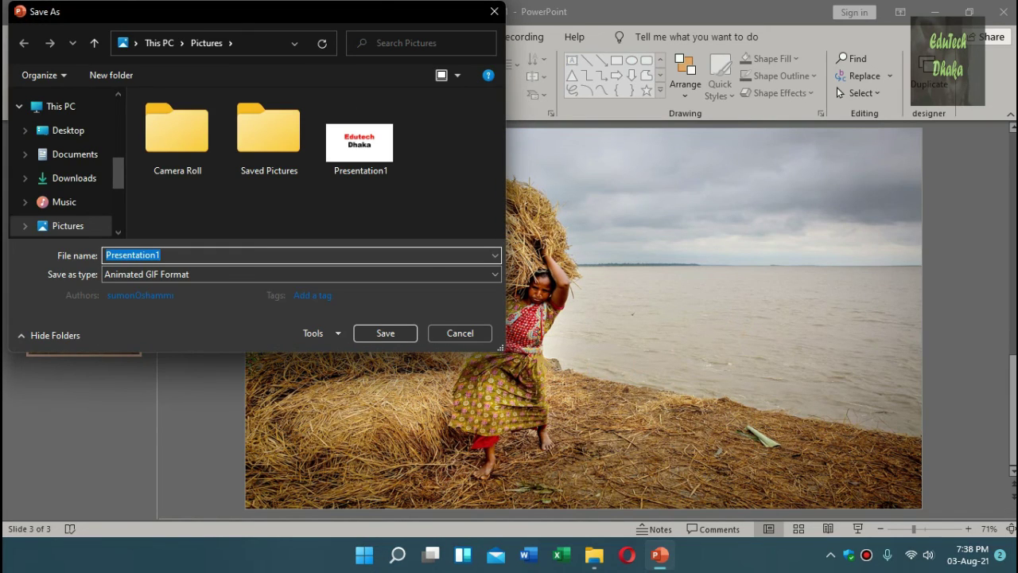
left_click(185, 256)
key("BackSpace")
type("2")
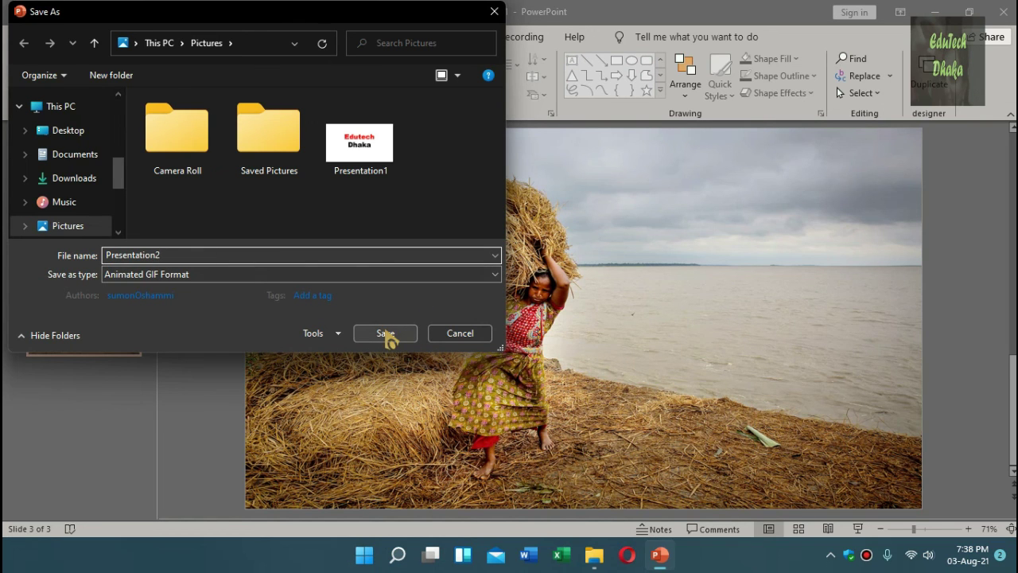
left_click(385, 334)
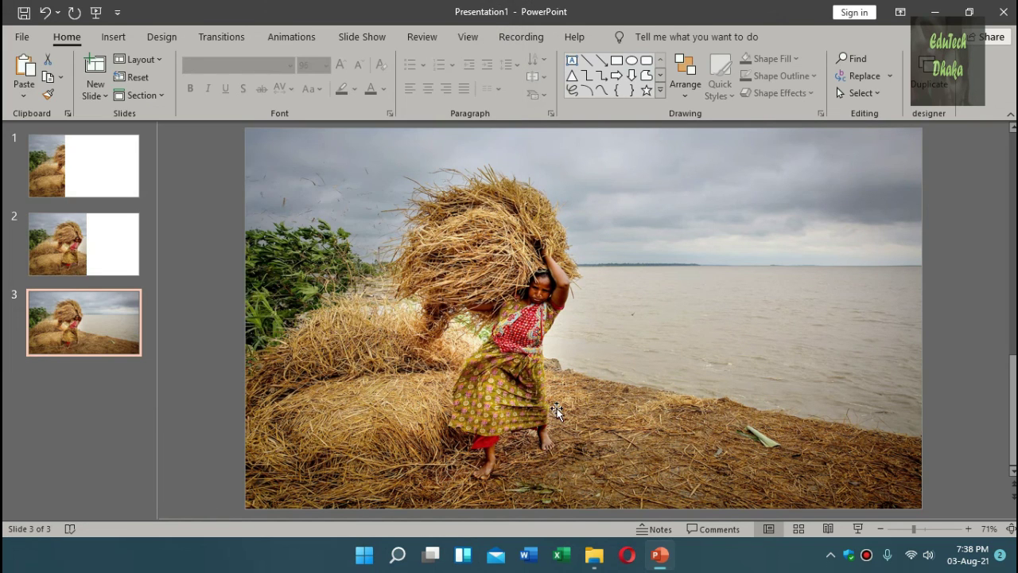
Open the Presentation2 GIF from the Pictures folder to view it.
left_click(594, 555)
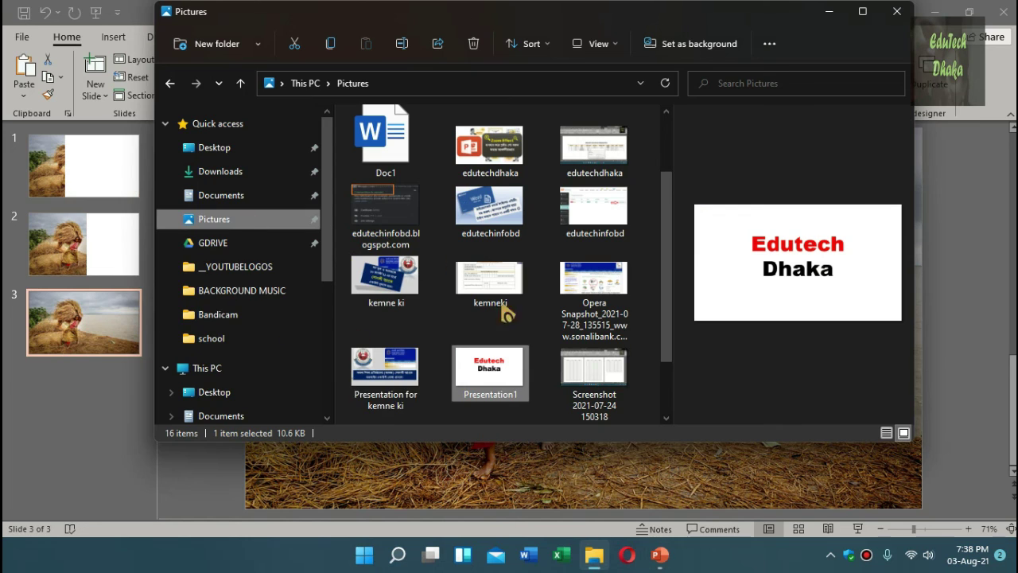
scroll(602, 375, "down", 1)
left_click(378, 398)
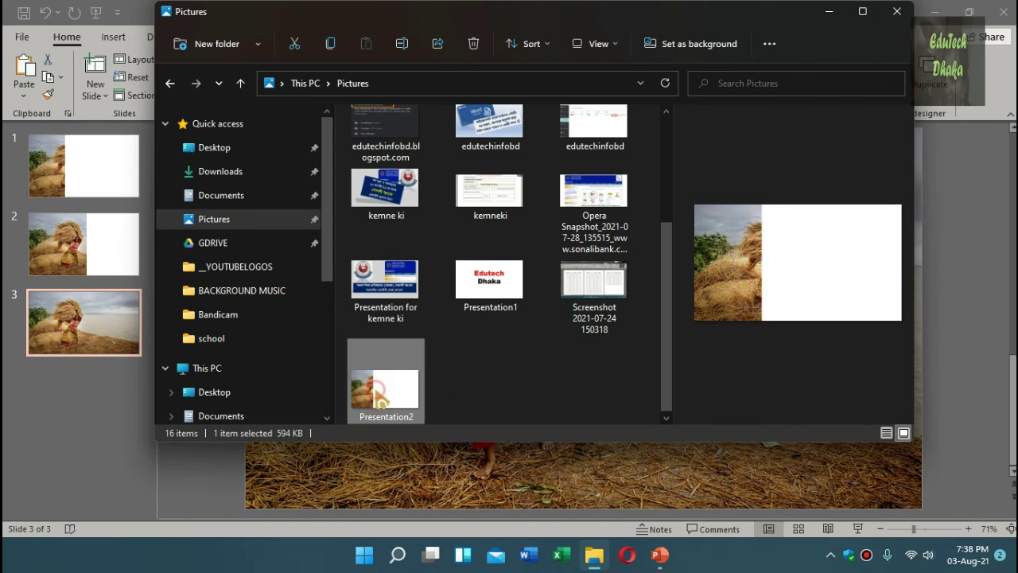
double_click(378, 398)
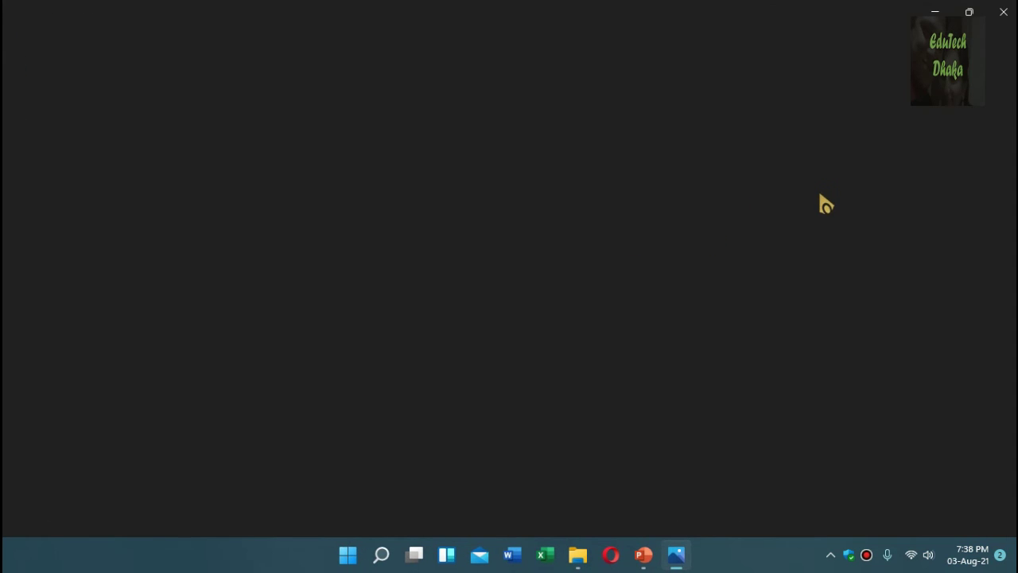